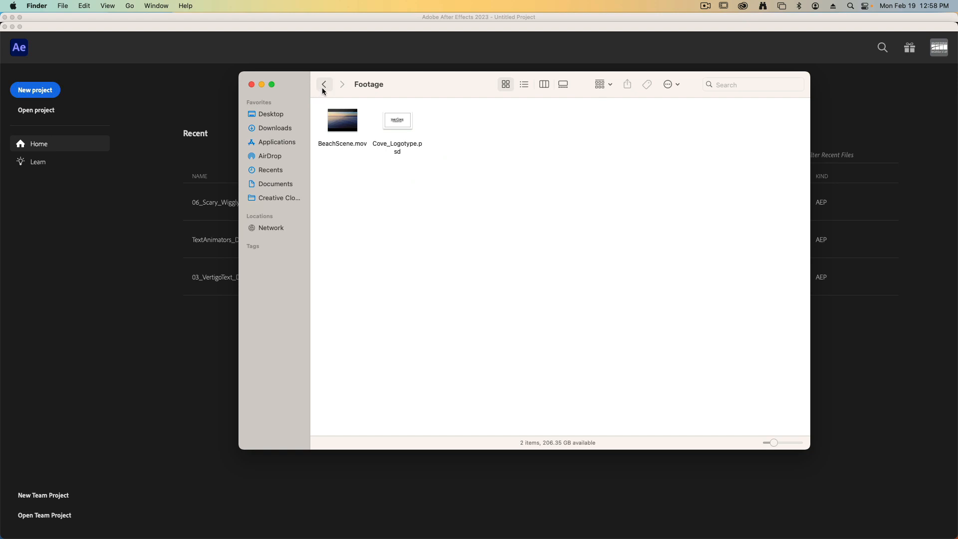
# - Open the project 01_TheCove_Start.aep from the Photoshop Logo folder in After Effects and accept its version conversion
pyautogui.click(324, 86)
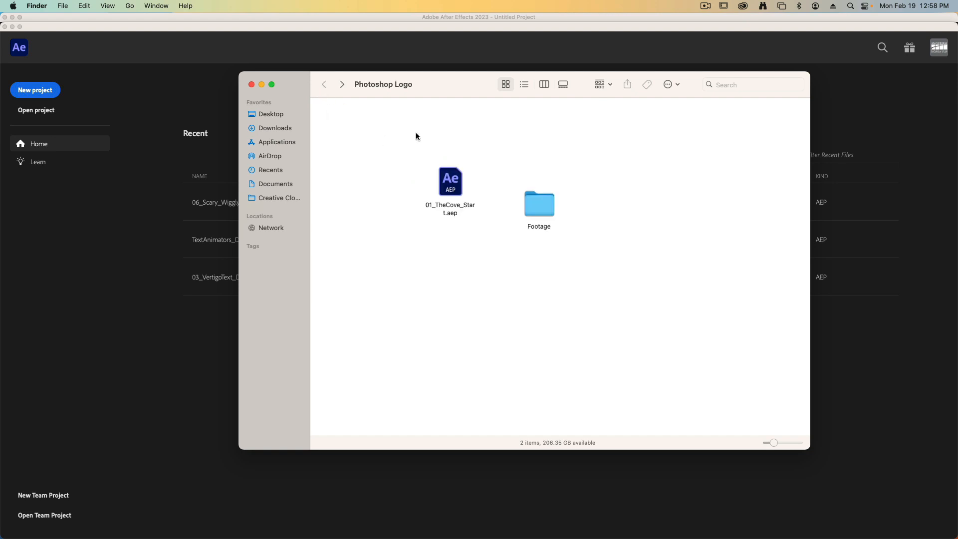
pyautogui.doubleClick(451, 183)
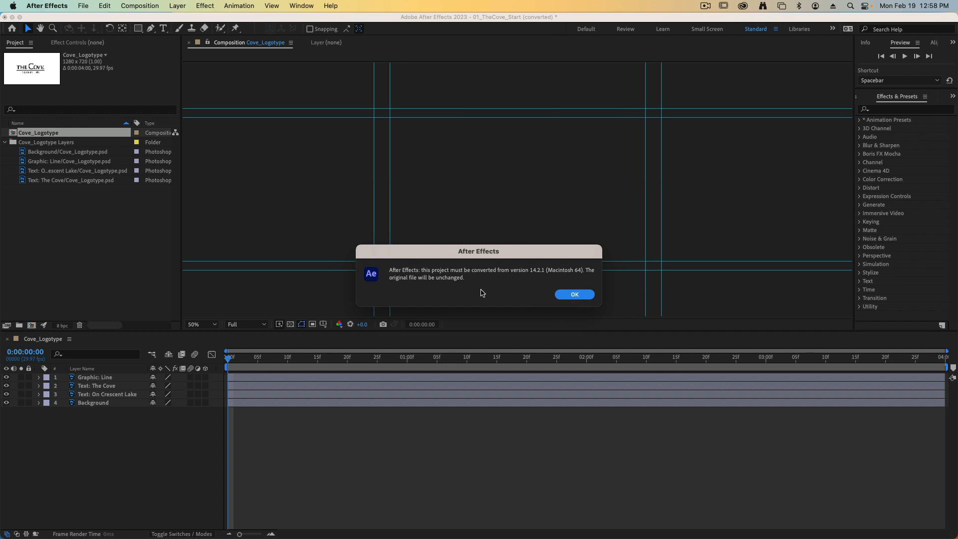
pyautogui.click(575, 295)
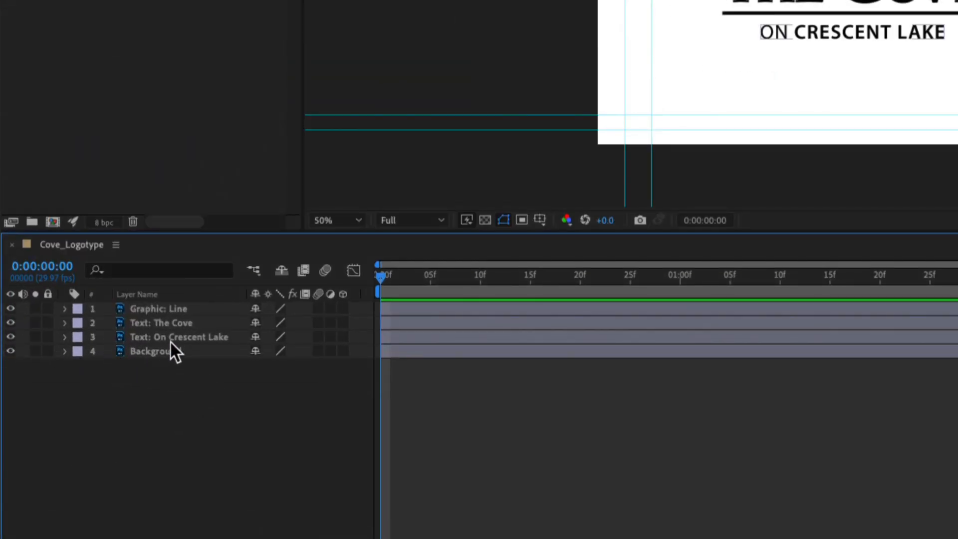
# - Hide the Text: On Crescent Lake layer and set the composition view's magnification to 100%
pyautogui.click(10, 338)
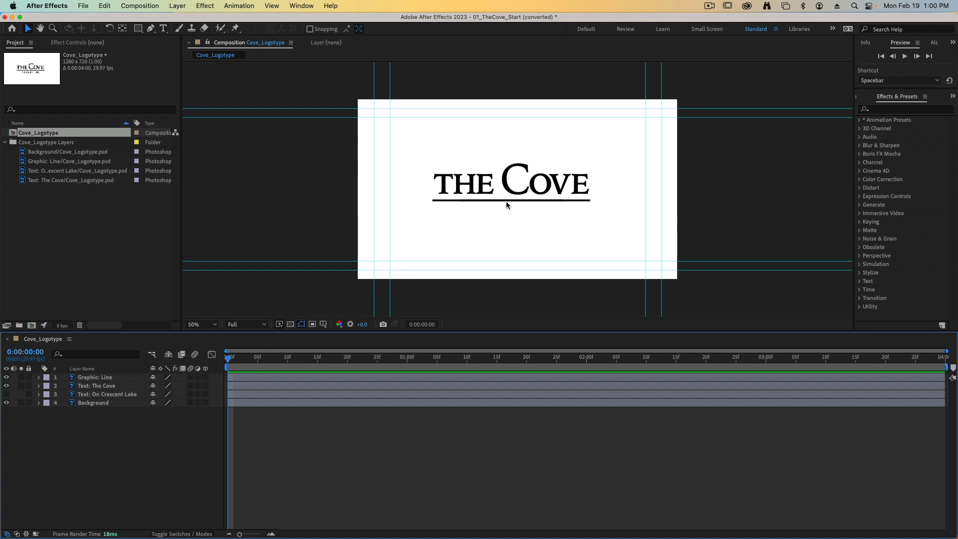
pyautogui.press(',')
pyautogui.press('.')
pyautogui.press('.')
pyautogui.press('.')
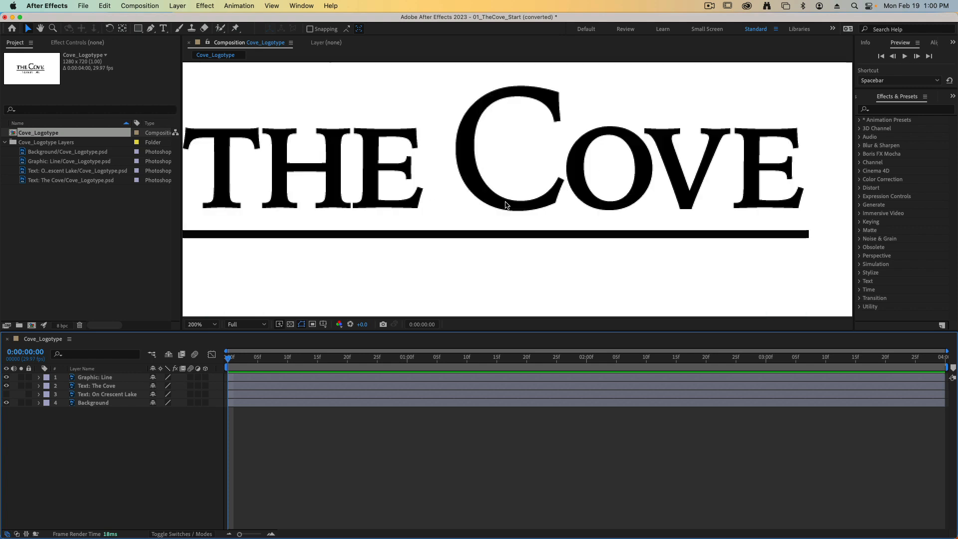
pyautogui.press(',')
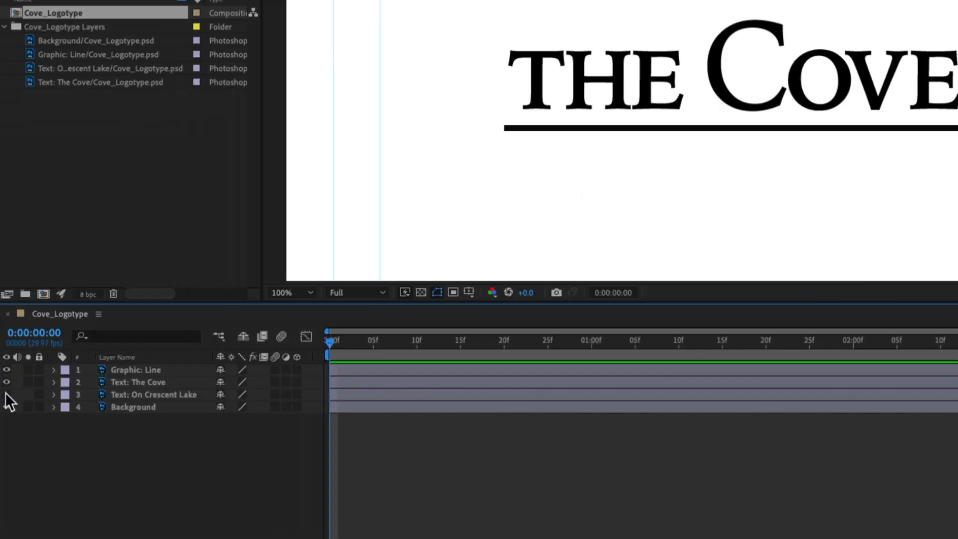
# - Draw a small rectangular mask on the Graphic: Line layer, just beyond the line's left end so that it covers none of the line
pyautogui.click(161, 365)
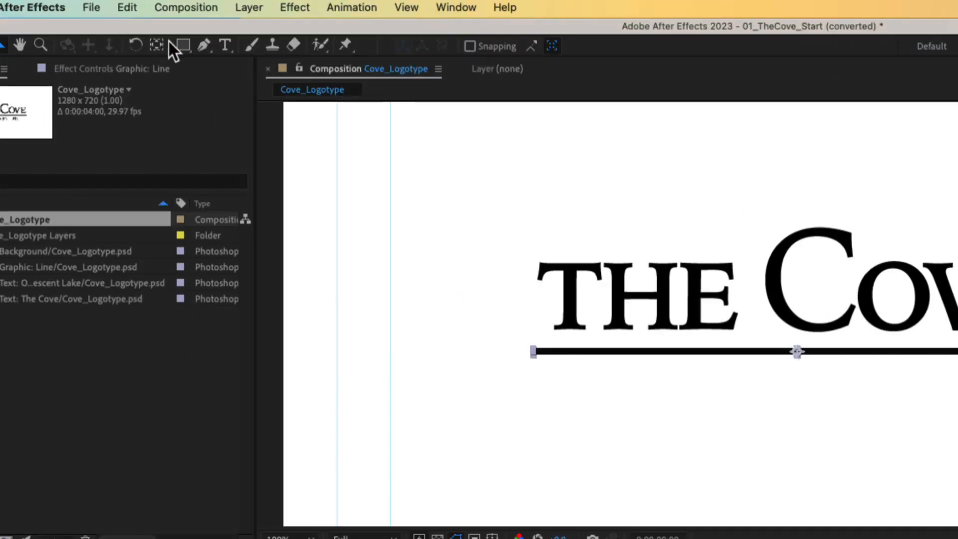
pyautogui.moveTo(184, 49); pyautogui.dragTo(274, 48)
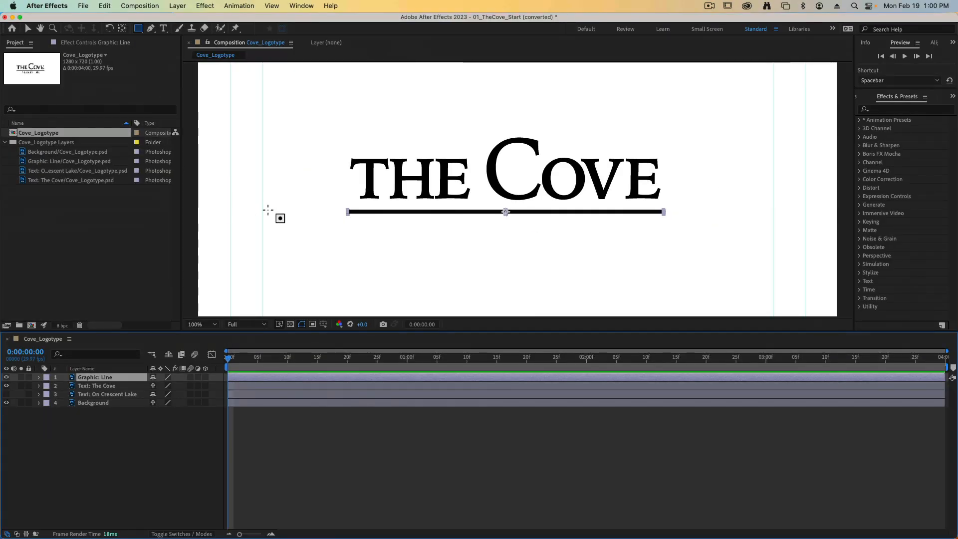
pyautogui.moveTo(273, 197); pyautogui.dragTo(327, 248)
pyautogui.press('super+z')
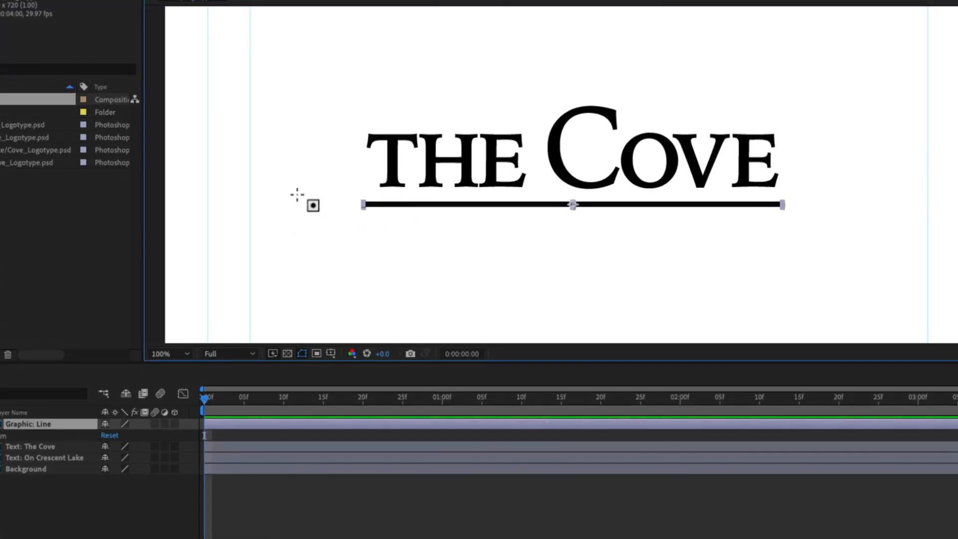
pyautogui.moveTo(283, 186); pyautogui.dragTo(346, 252)
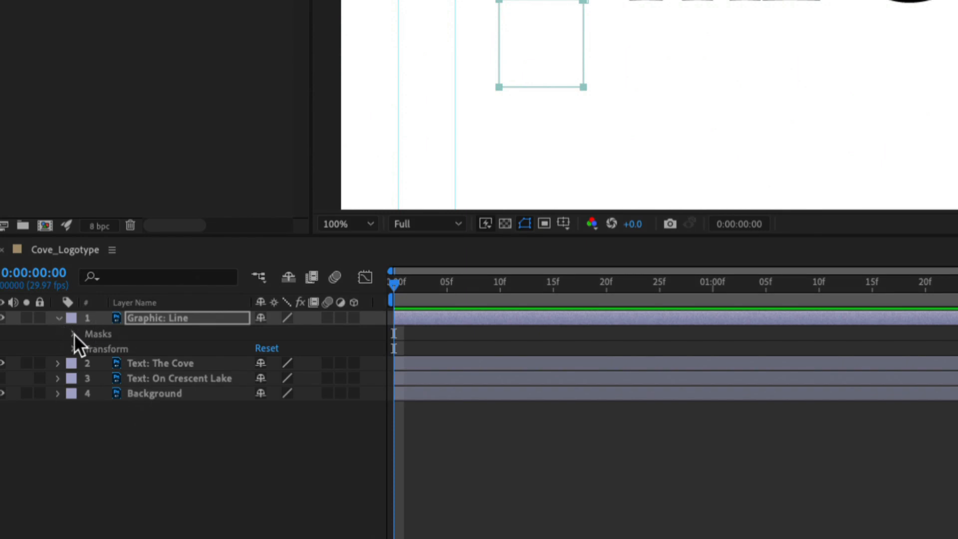
# - Reveal the properties of the line layer's mask and set a Mask Path keyframe at 0:00:00:15
pyautogui.click(72, 334)
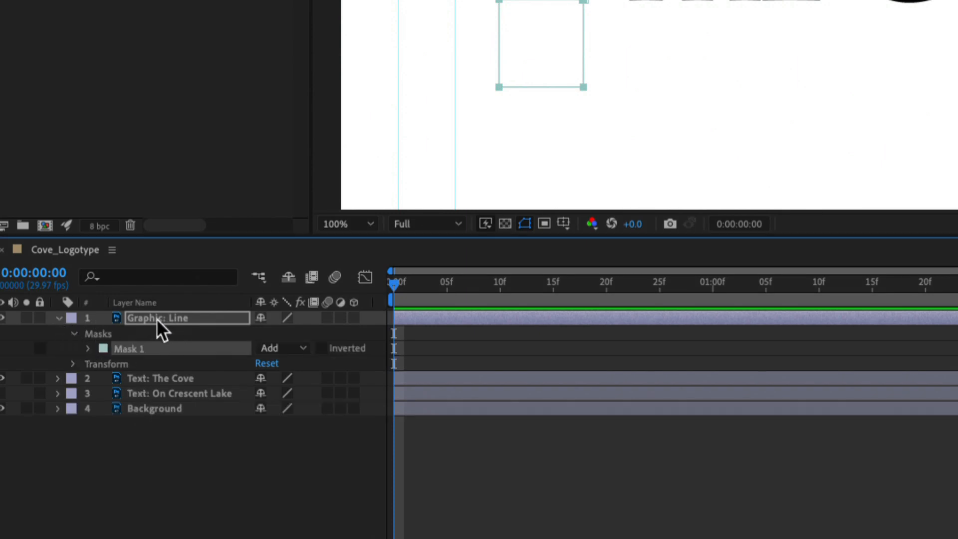
pyautogui.click(88, 349)
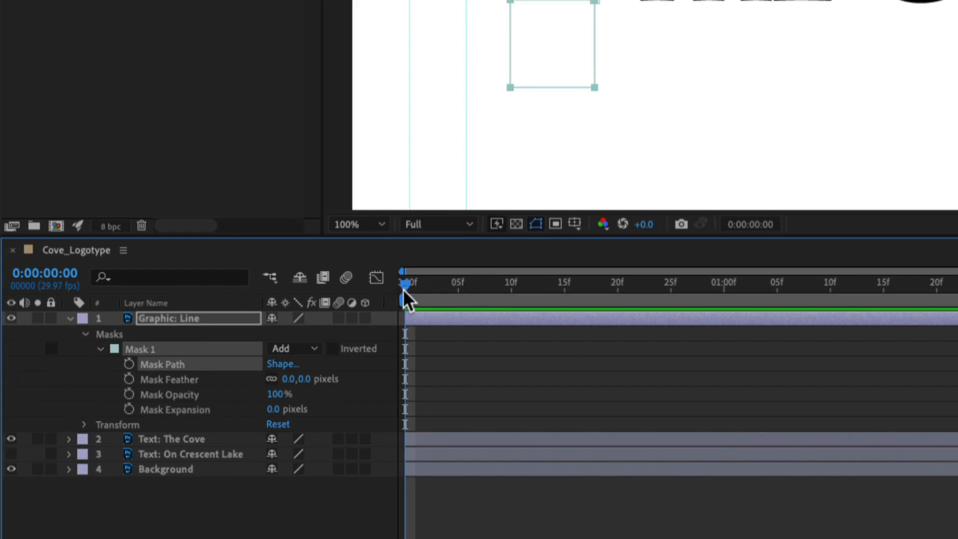
pyautogui.moveTo(403, 290); pyautogui.dragTo(563, 298)
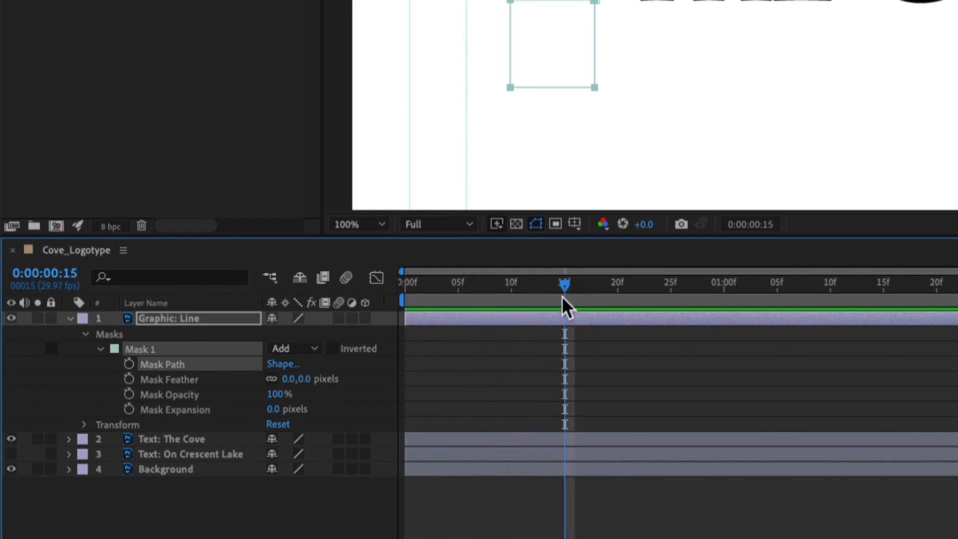
pyautogui.click(130, 363)
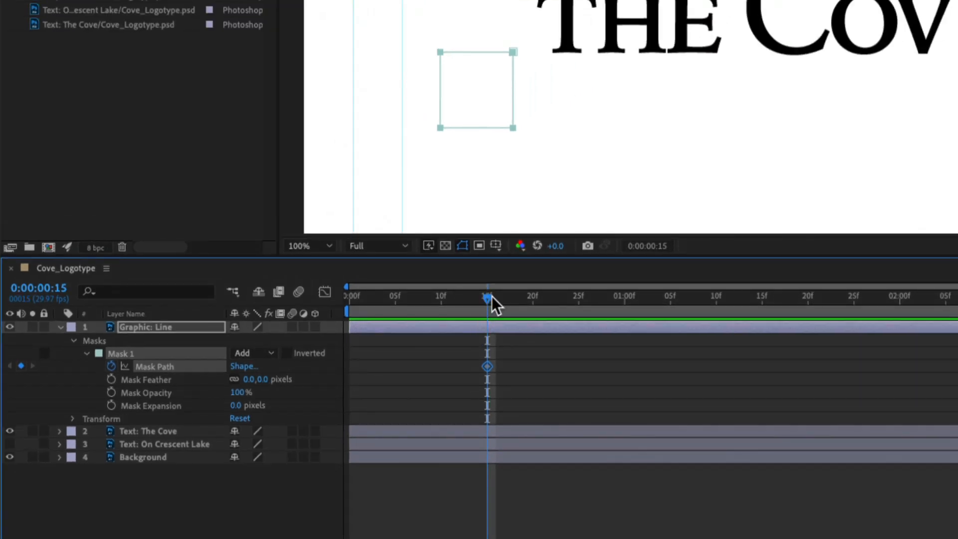
# - At 0:00:01:00, stretch the mask's right side past the line's right end so the mask encloses the whole line
pyautogui.moveTo(492, 298); pyautogui.dragTo(624, 306)
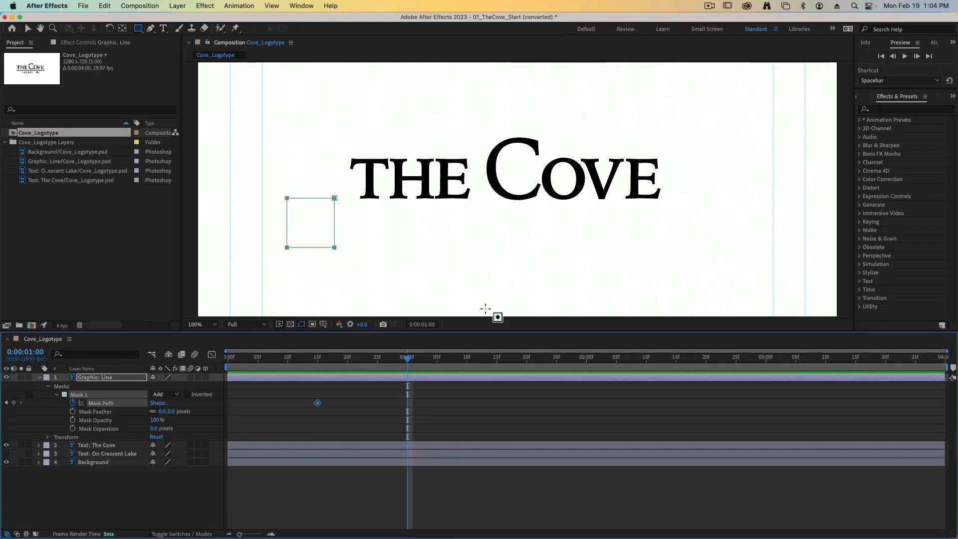
pyautogui.press('super+t')
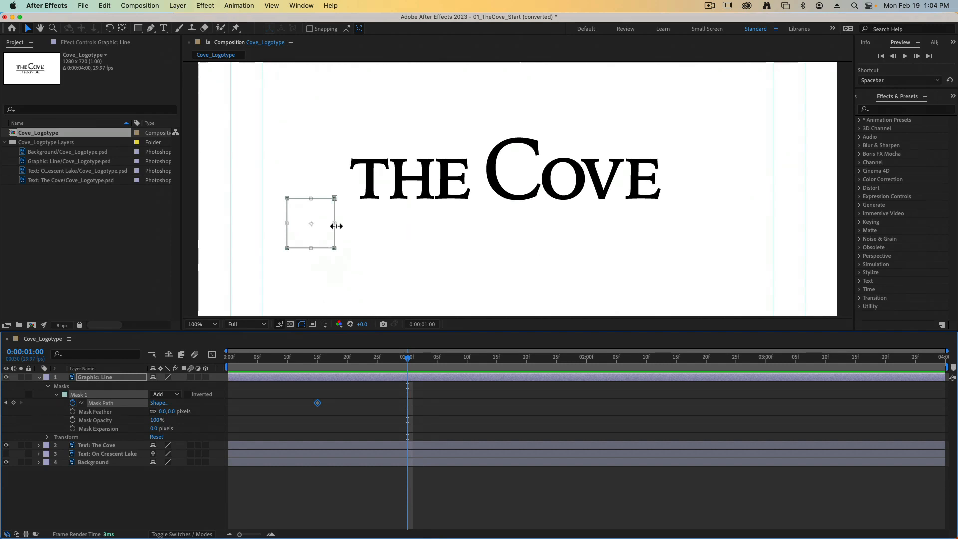
pyautogui.moveTo(336, 226); pyautogui.dragTo(391, 225)
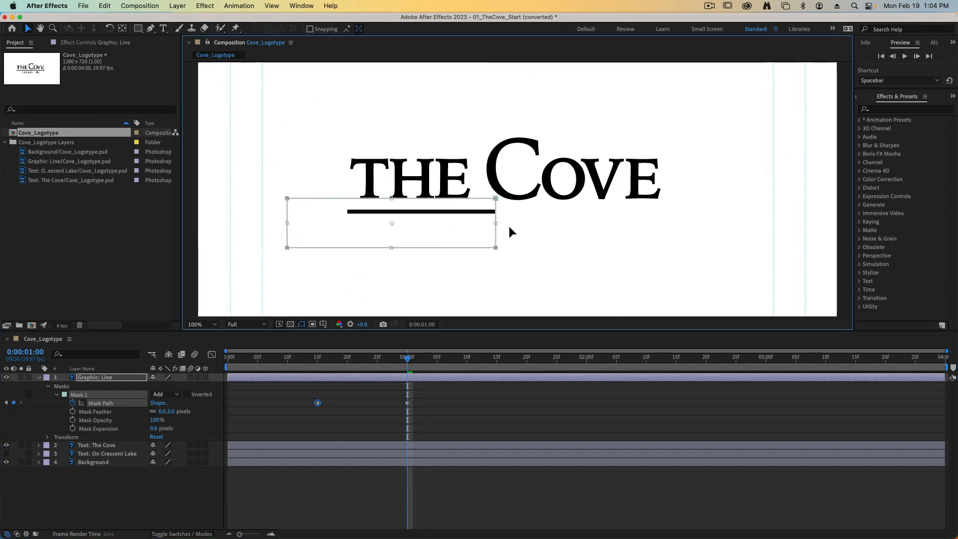
pyautogui.moveTo(510, 231); pyautogui.dragTo(699, 241)
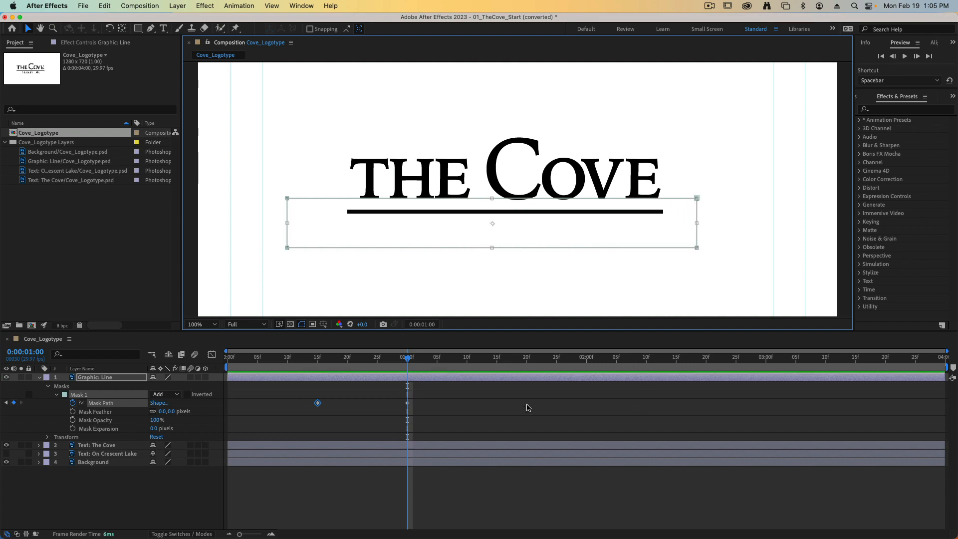
pyautogui.press('Return')
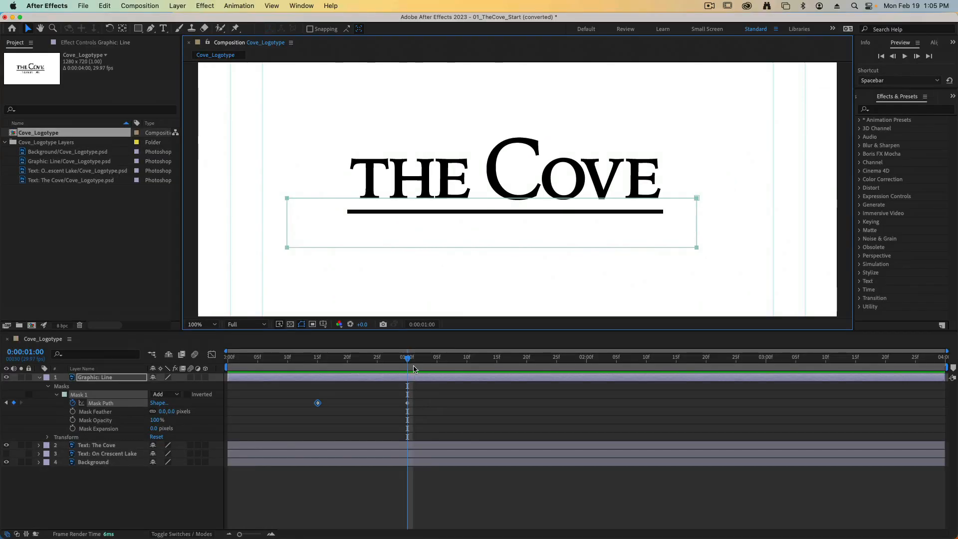
# - Play back the line's mask reveal from before its first keyframe to check the animation
pyautogui.click(378, 262)
pyautogui.moveTo(389, 363); pyautogui.dragTo(413, 375)
pyautogui.press('space')
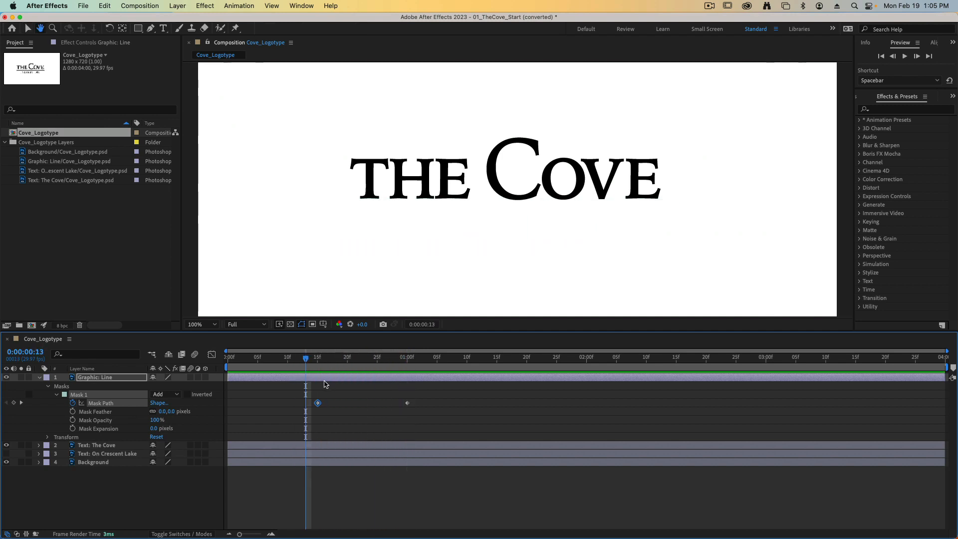
pyautogui.press('space')
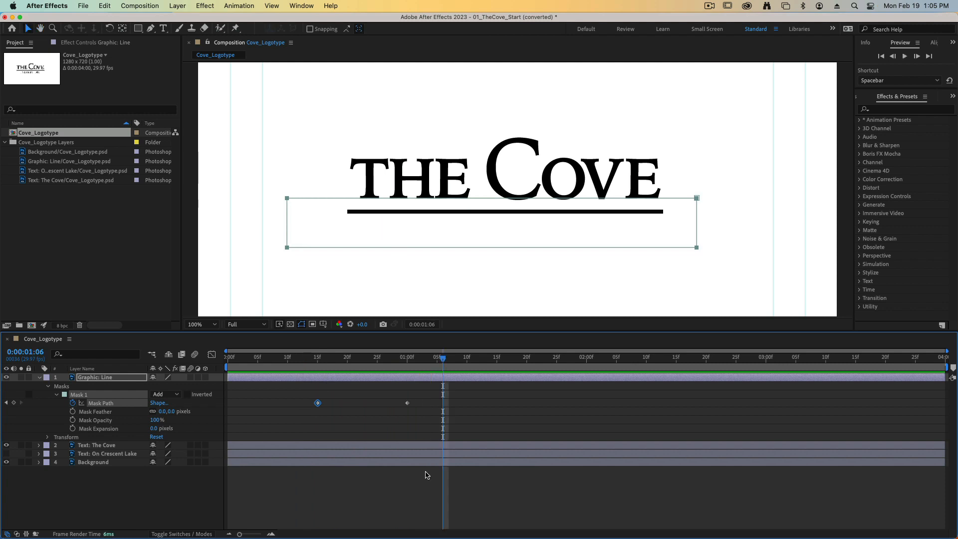
# - Apply Easy Ease to both Mask Path keyframes of the line and preview the eased reveal from 0:00:00:10
pyautogui.moveTo(418, 394); pyautogui.dragTo(304, 423)
pyautogui.click(244, 5)
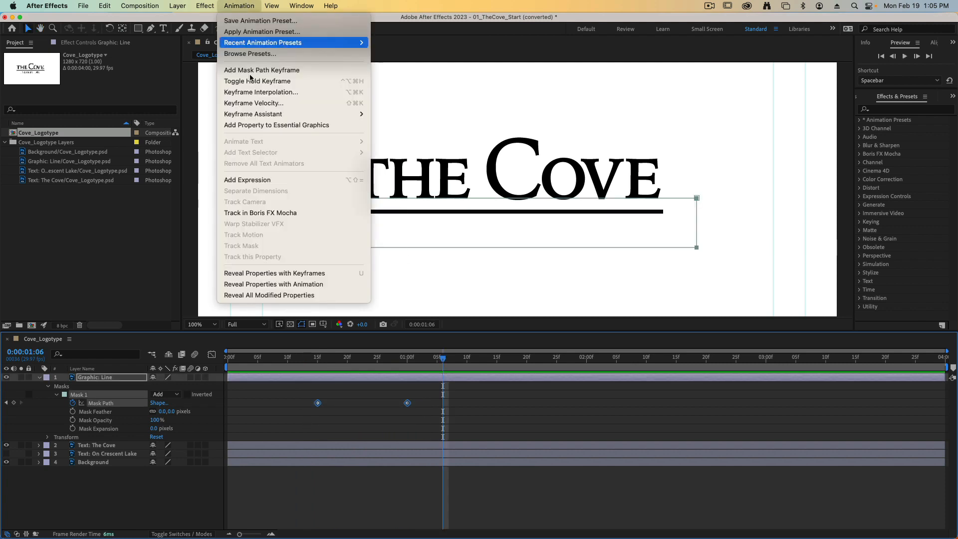
pyautogui.moveTo(255, 115)
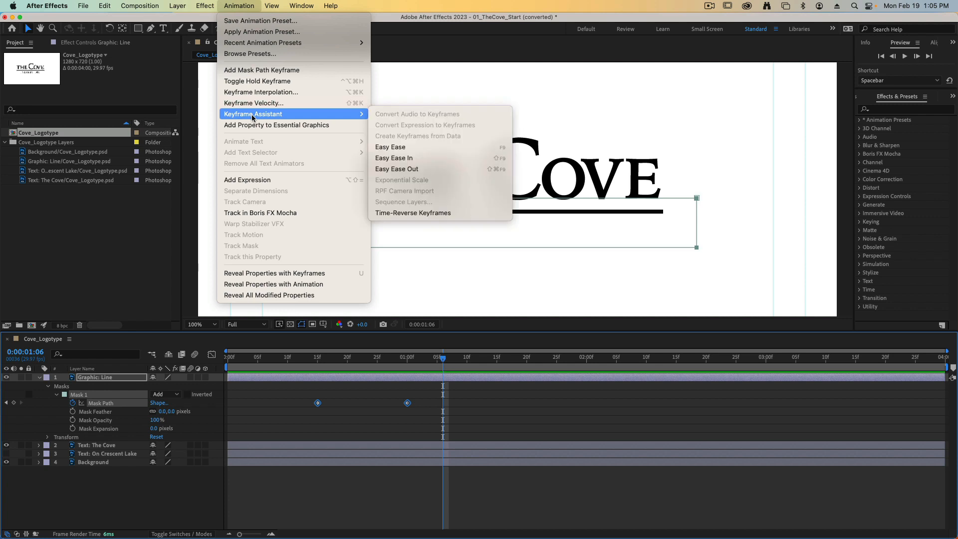
pyautogui.click(414, 147)
pyautogui.moveTo(438, 360); pyautogui.dragTo(286, 363)
pyautogui.press('space')
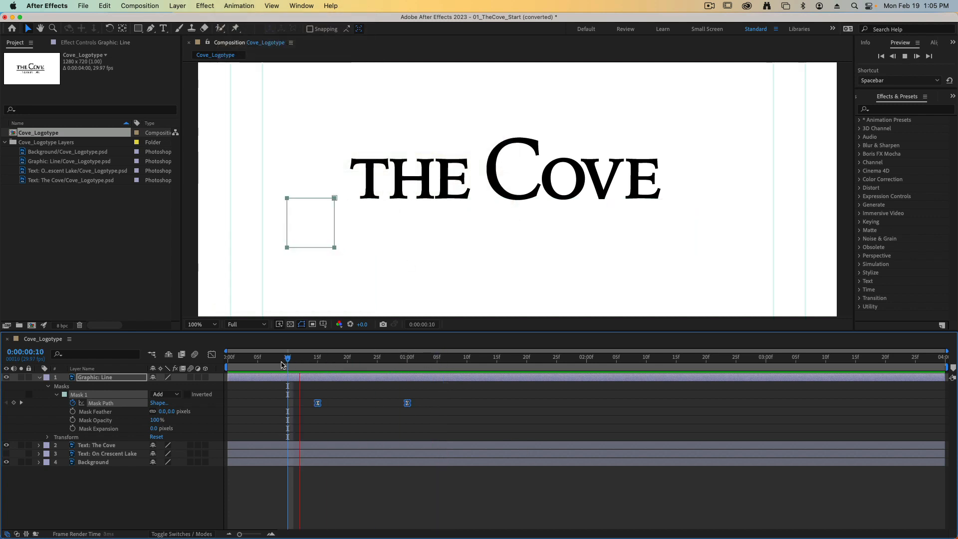
pyautogui.press('space')
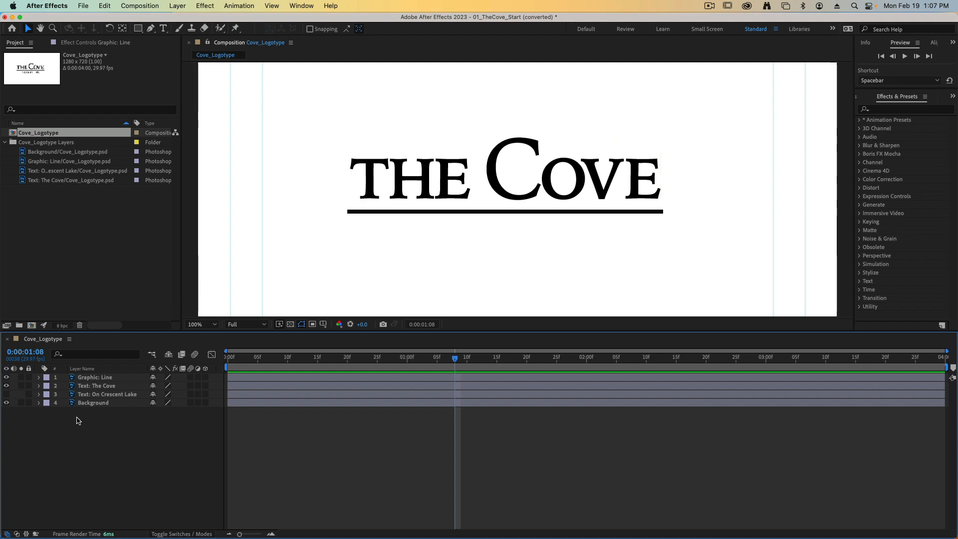
# - Keyframe the Position of Text: The Cove at 0:00:02:00, and at 0:00:01:00 move it straight down below the line to 615.5, 479.0
pyautogui.click(115, 384)
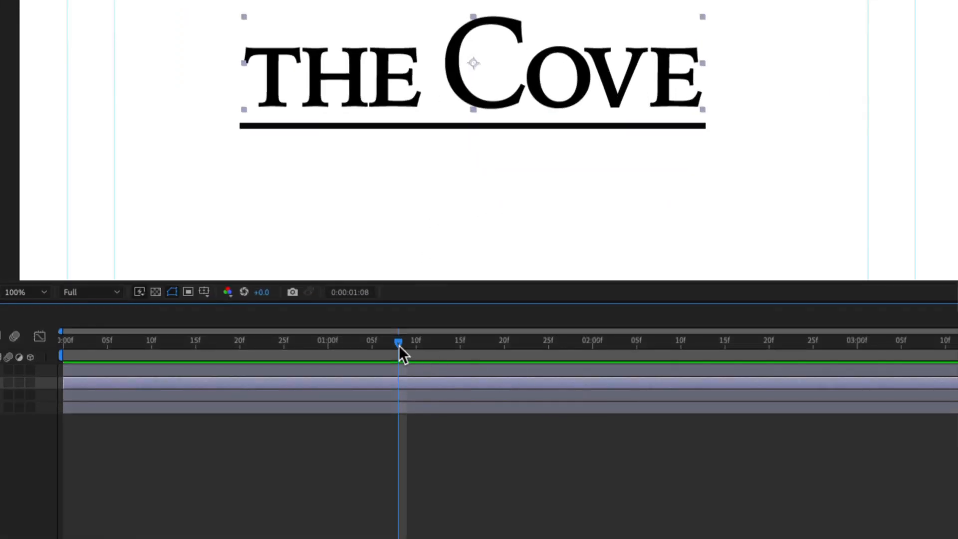
pyautogui.moveTo(392, 343); pyautogui.dragTo(594, 347)
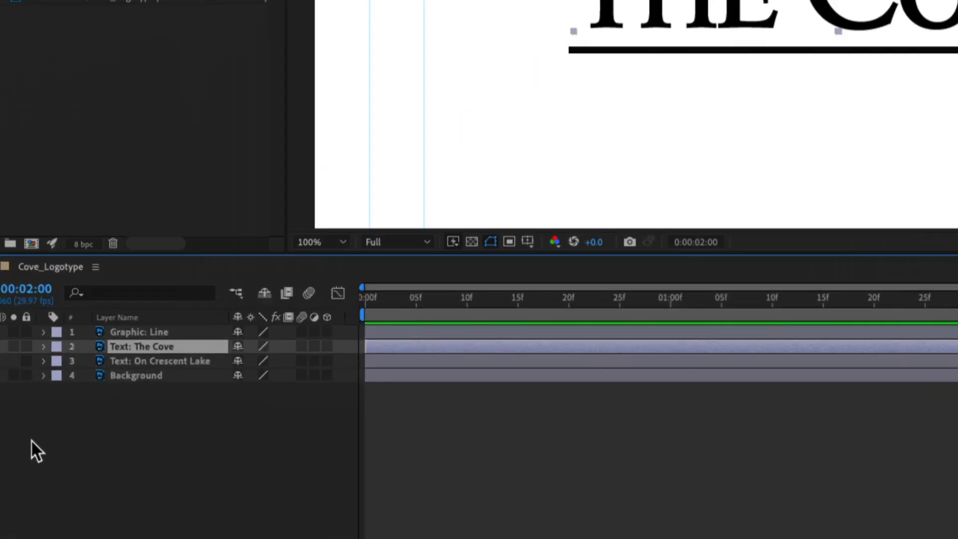
pyautogui.press('p')
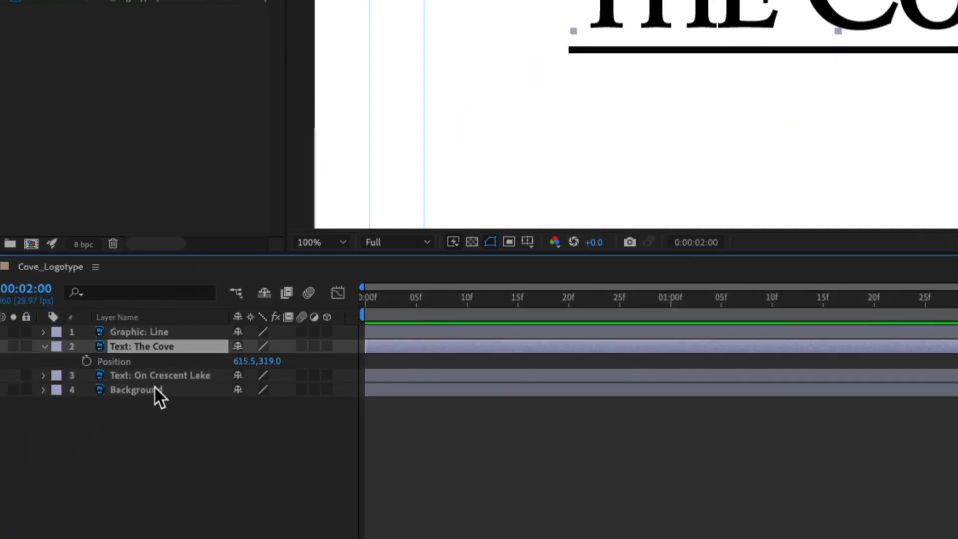
pyautogui.click(85, 361)
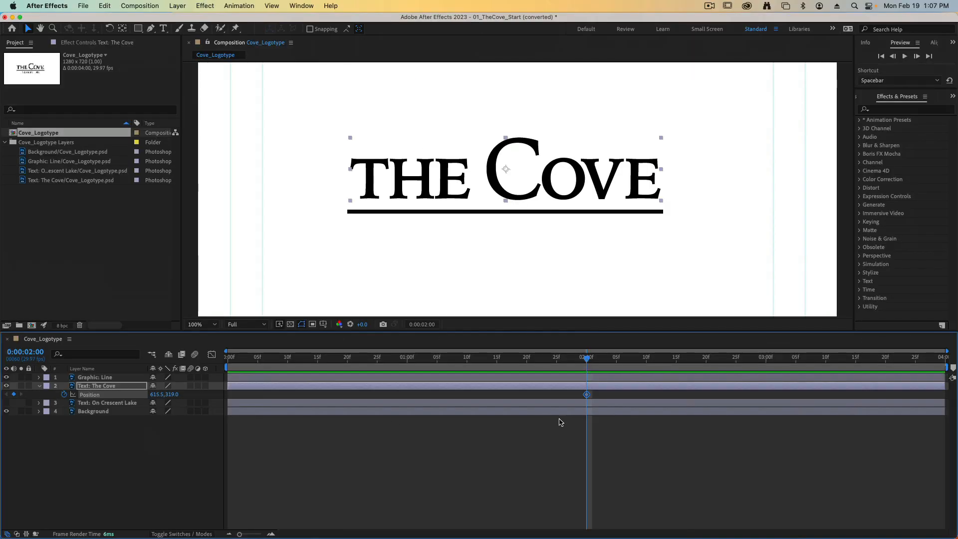
pyautogui.moveTo(587, 361); pyautogui.dragTo(408, 360)
pyautogui.moveTo(494, 155); pyautogui.dragTo(488, 236)
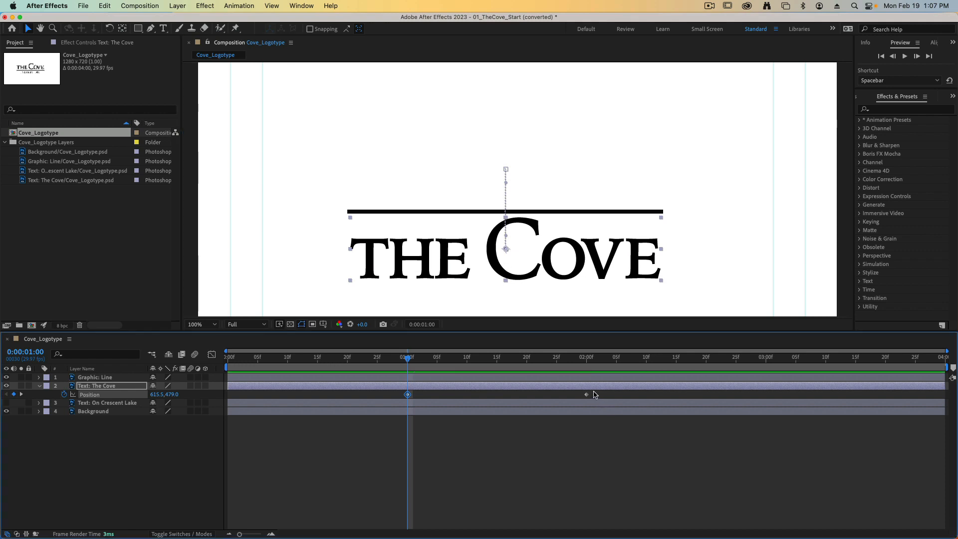
# - Apply Easy Ease to both Position keyframes of Text: The Cove, preview the upward move and deselect the layer
pyautogui.moveTo(596, 392); pyautogui.dragTo(394, 406)
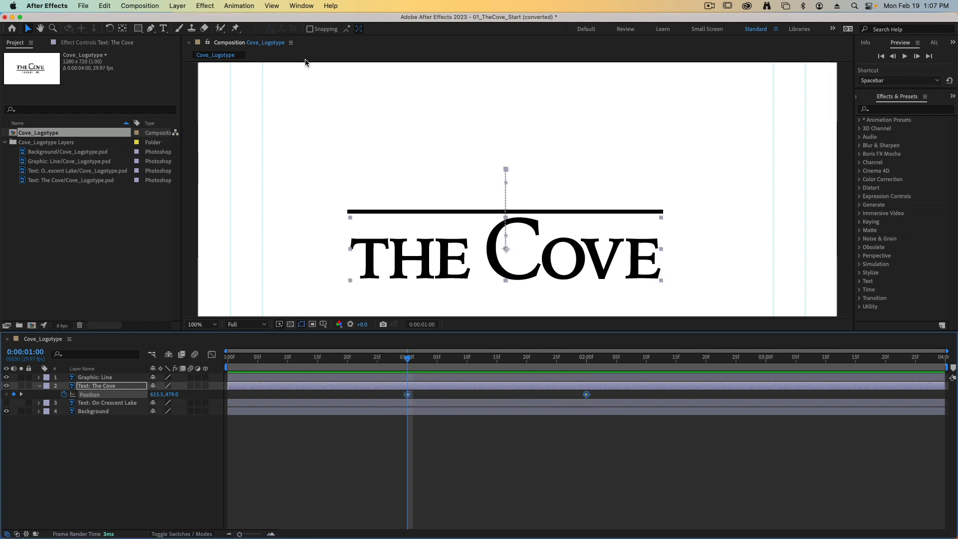
pyautogui.click(251, 5)
pyautogui.moveTo(350, 114)
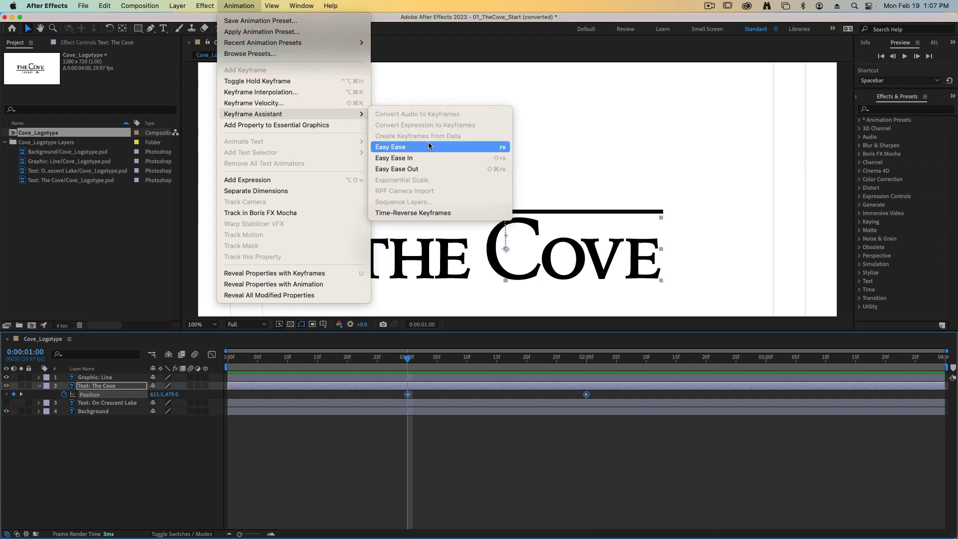
pyautogui.click(412, 148)
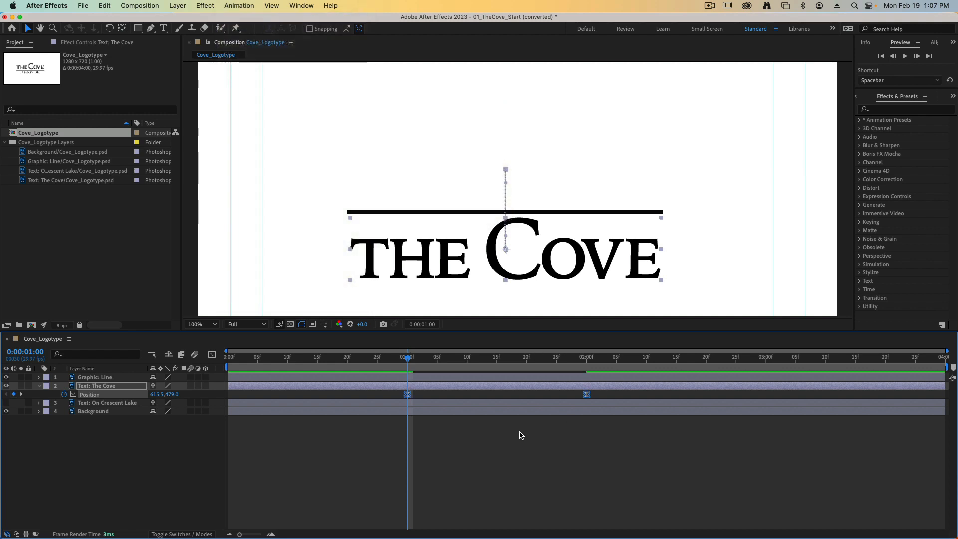
pyautogui.press('space')
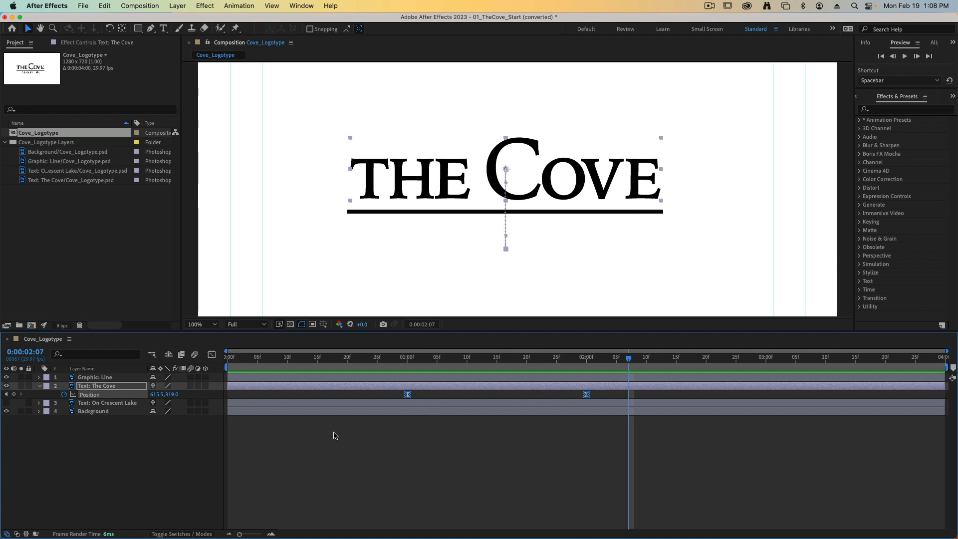
pyautogui.click(289, 438)
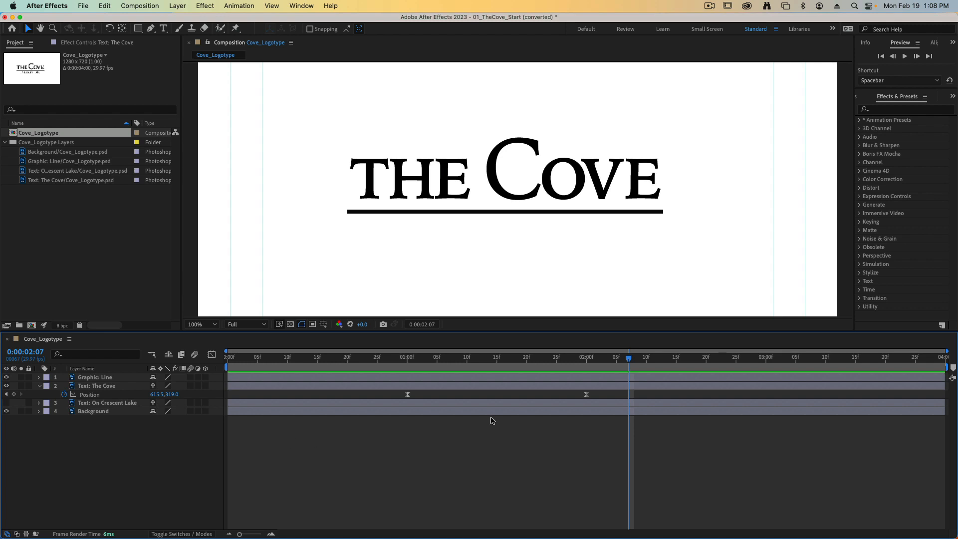
# - At 0:00:01:00, draw a rectangle shape just above the line, slightly wider than it, with a white FFFFFF fill
pyautogui.moveTo(623, 359); pyautogui.dragTo(408, 360)
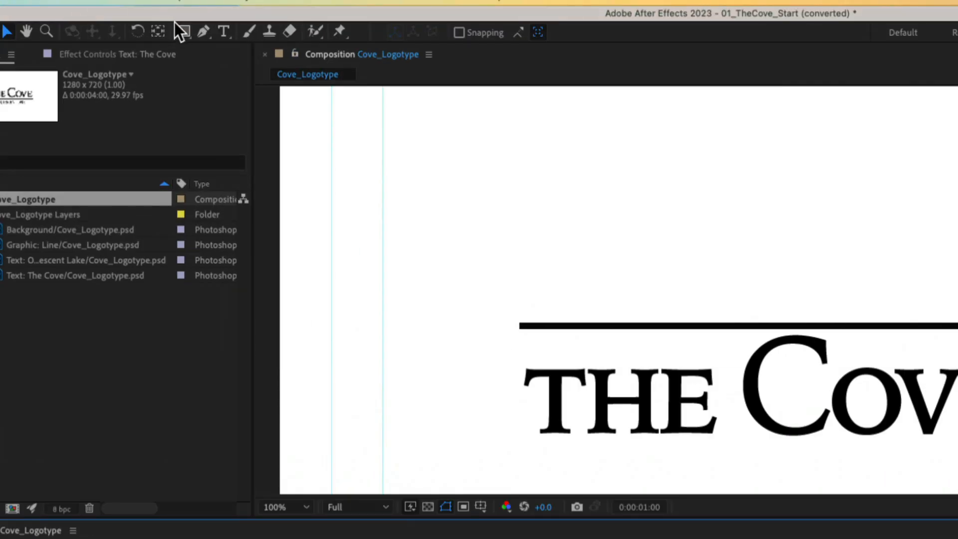
pyautogui.click(180, 31)
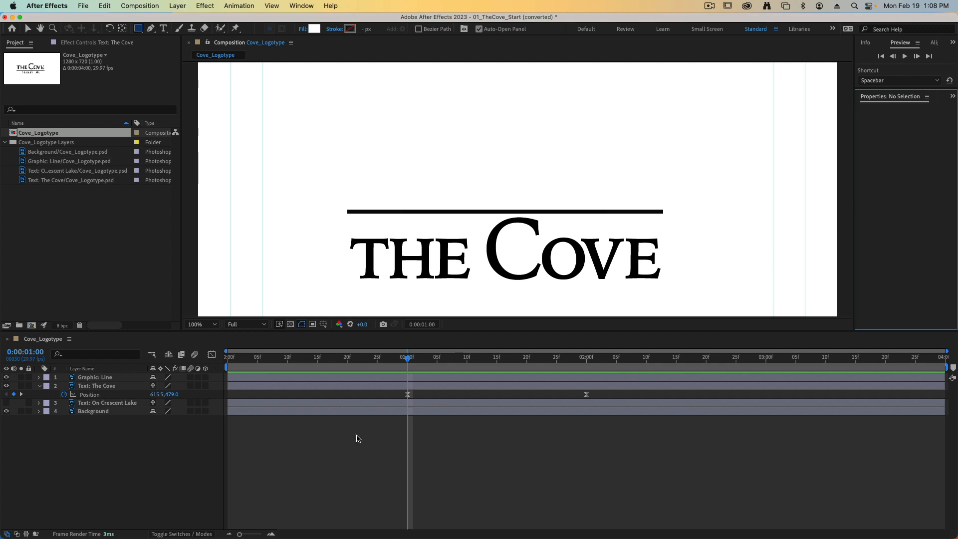
pyautogui.click(358, 140)
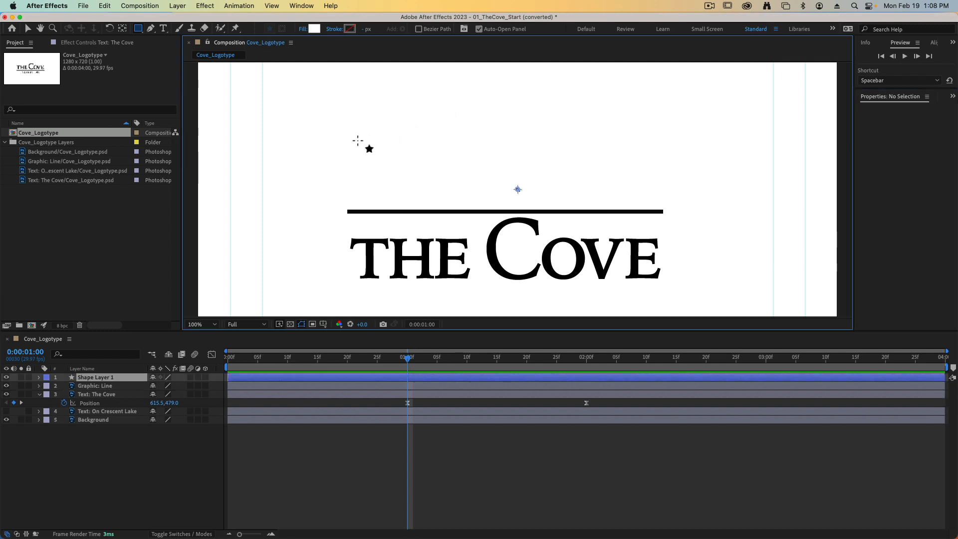
pyautogui.moveTo(358, 141)
pyautogui.mouseDown()
pyautogui.moveTo(385, 175)
pyautogui.moveTo(474, 197)
pyautogui.moveTo(682, 207)
pyautogui.moveTo(669, 208)
pyautogui.mouseUp()
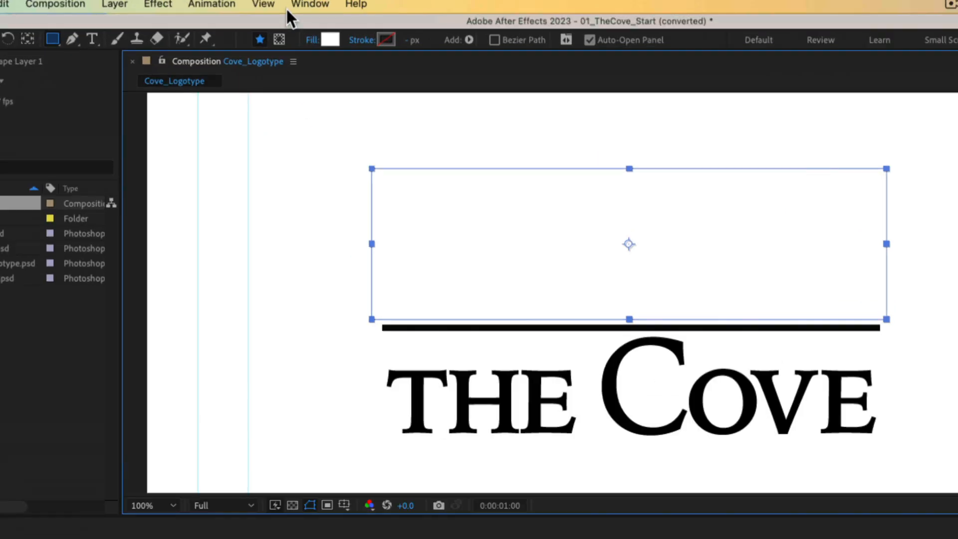
pyautogui.click(338, 45)
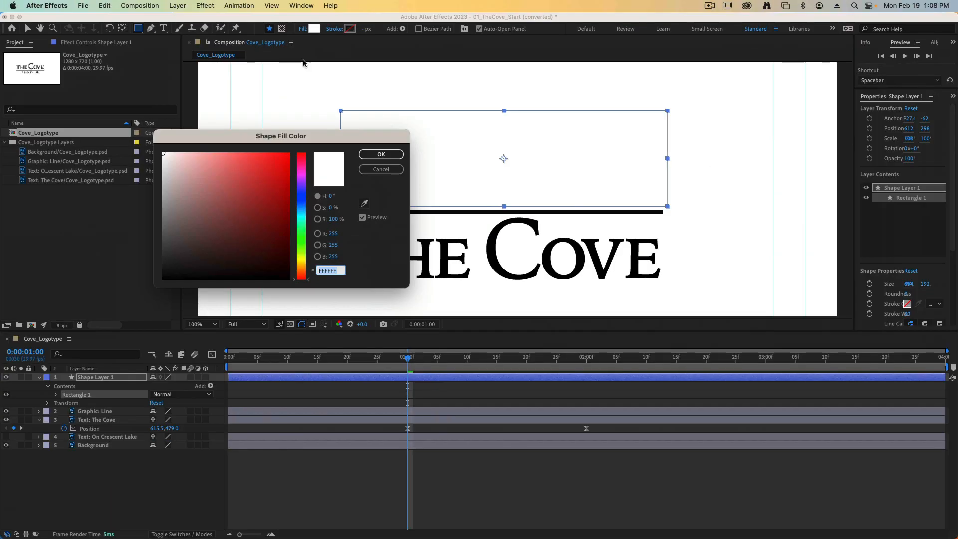
pyautogui.moveTo(275, 297); pyautogui.dragTo(280, 285)
pyautogui.click(382, 155)
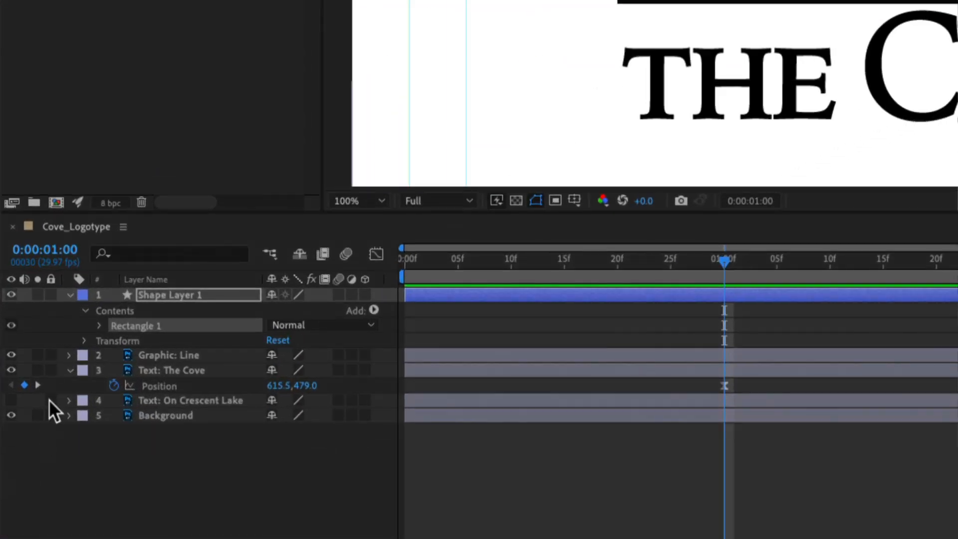
# - Rename the new shape layer to Track Matte
pyautogui.click(153, 294)
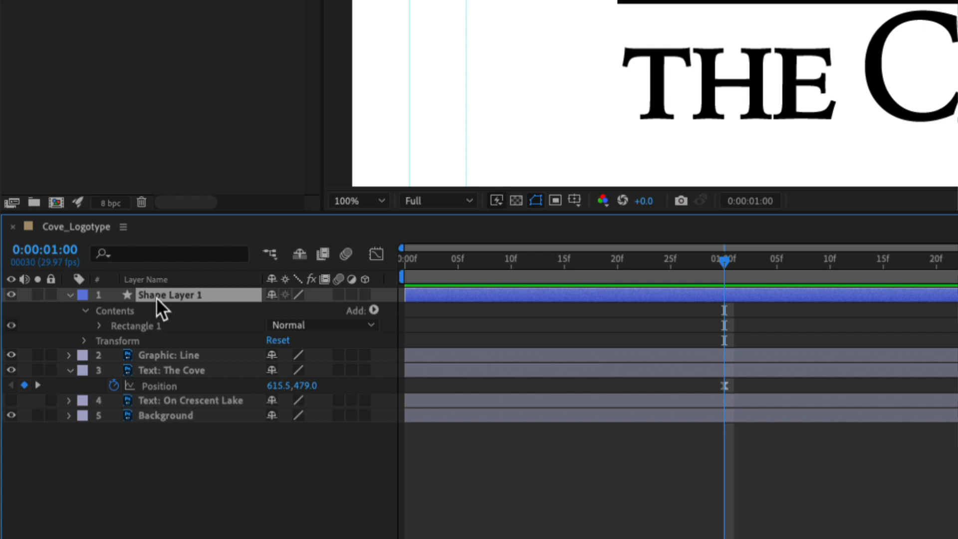
pyautogui.rightClick(155, 297)
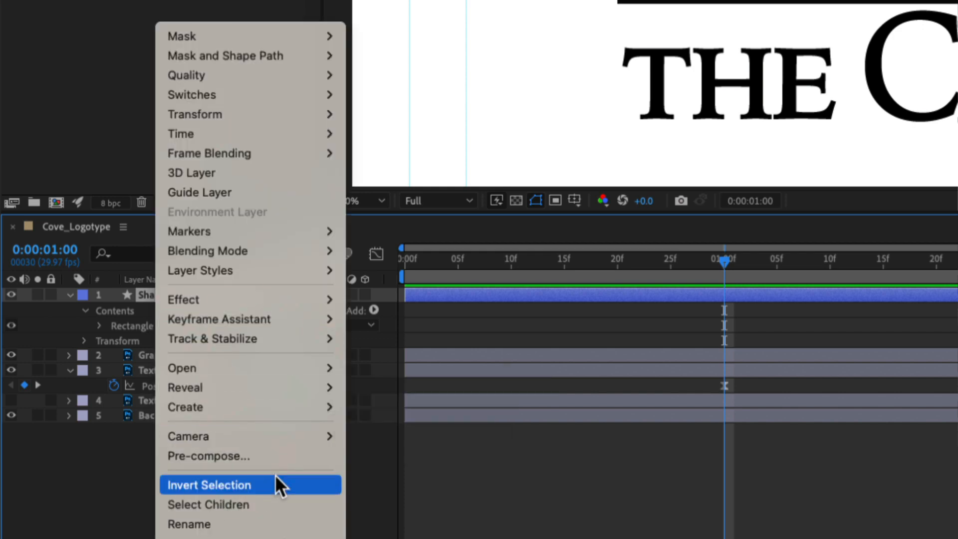
pyautogui.click(256, 524)
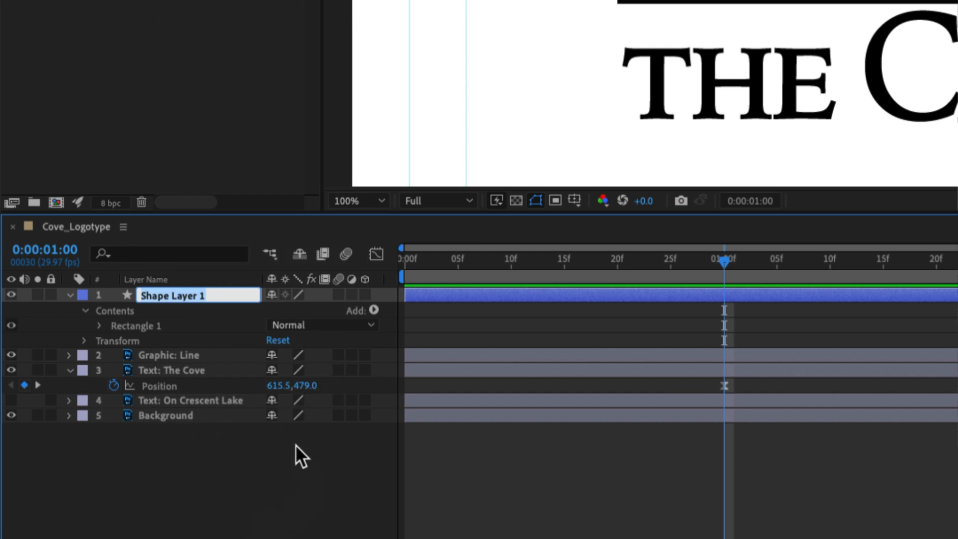
pyautogui.write('Track M')
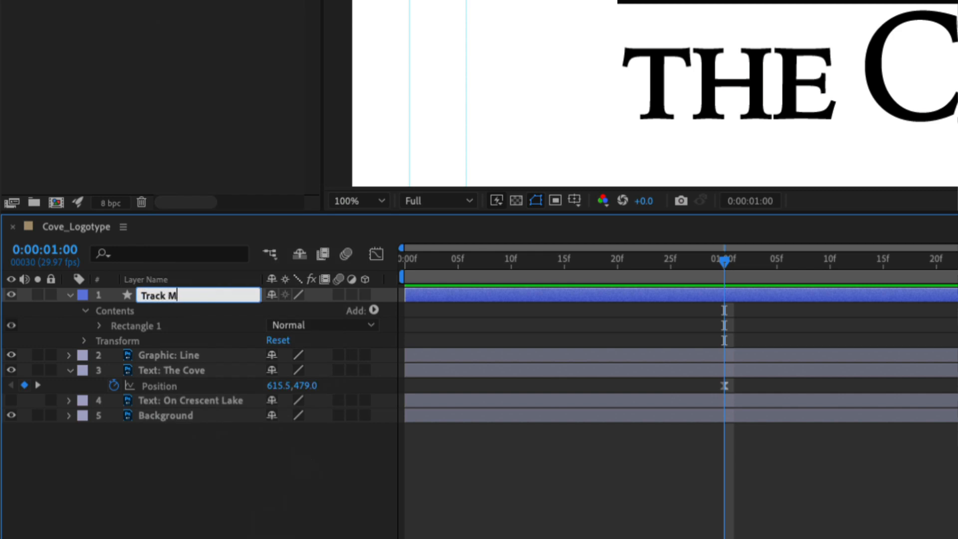
pyautogui.write('at')
pyautogui.press('BackSpace')
pyautogui.write('atte')
pyautogui.press('Return')
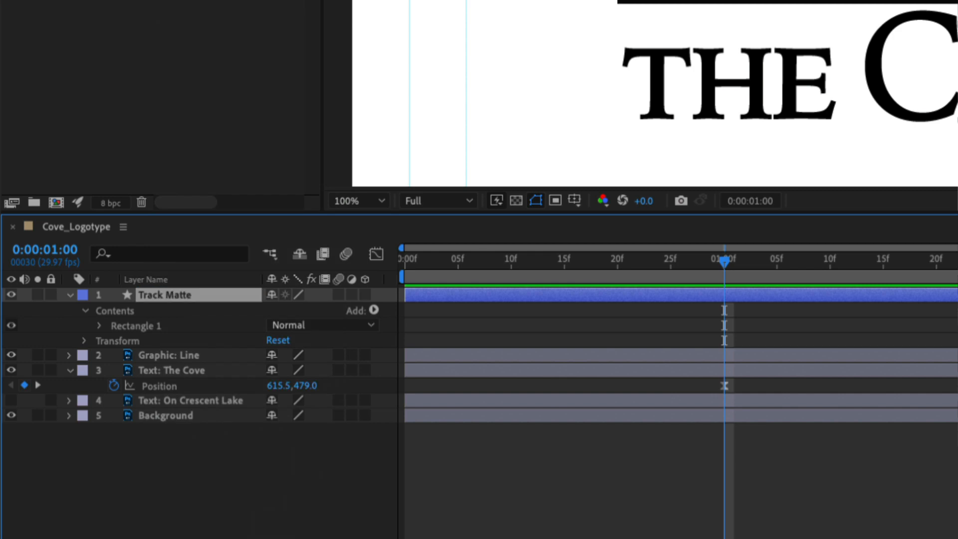
# - Move the Track Matte layer directly above Text: The Cove, assign it as that text's track matte and scrub through the masked reveal
pyautogui.click(70, 294)
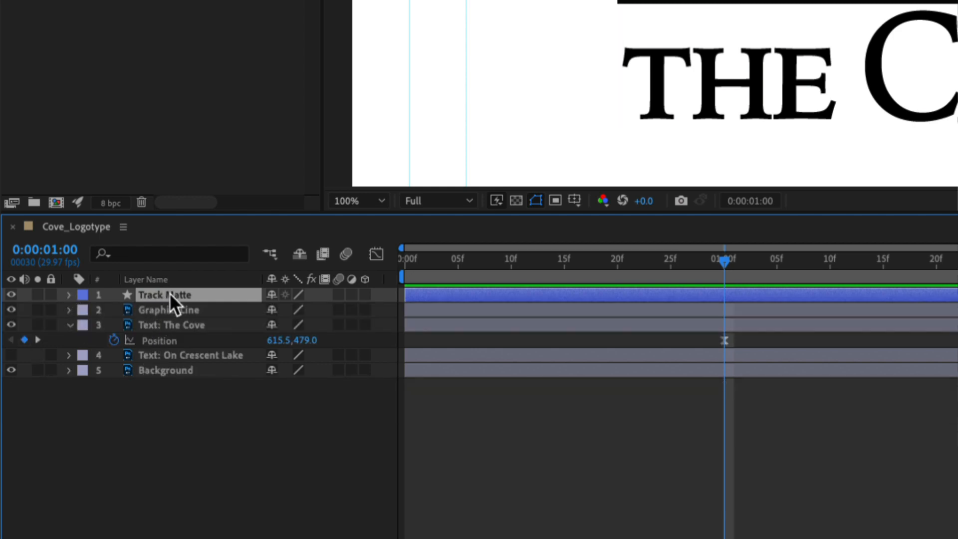
pyautogui.moveTo(170, 292); pyautogui.dragTo(163, 315)
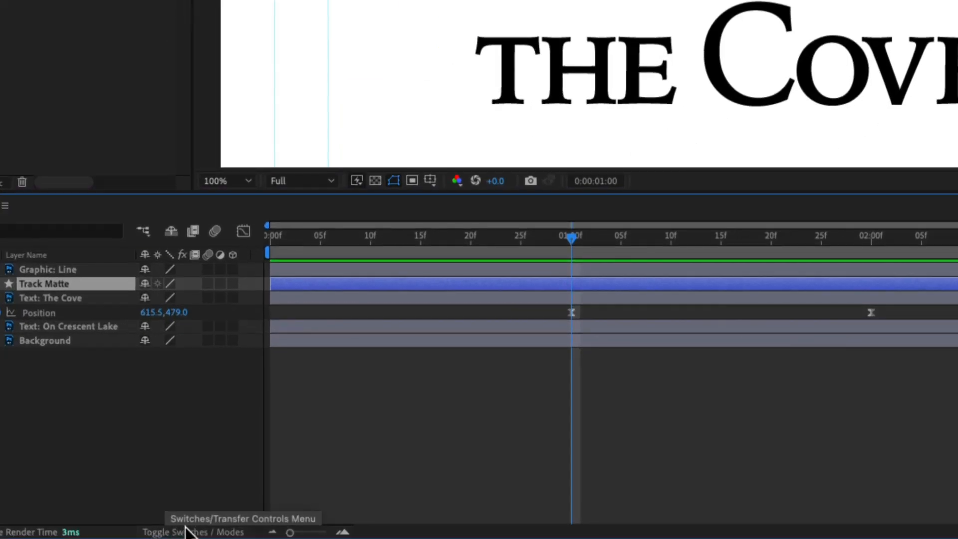
pyautogui.click(196, 532)
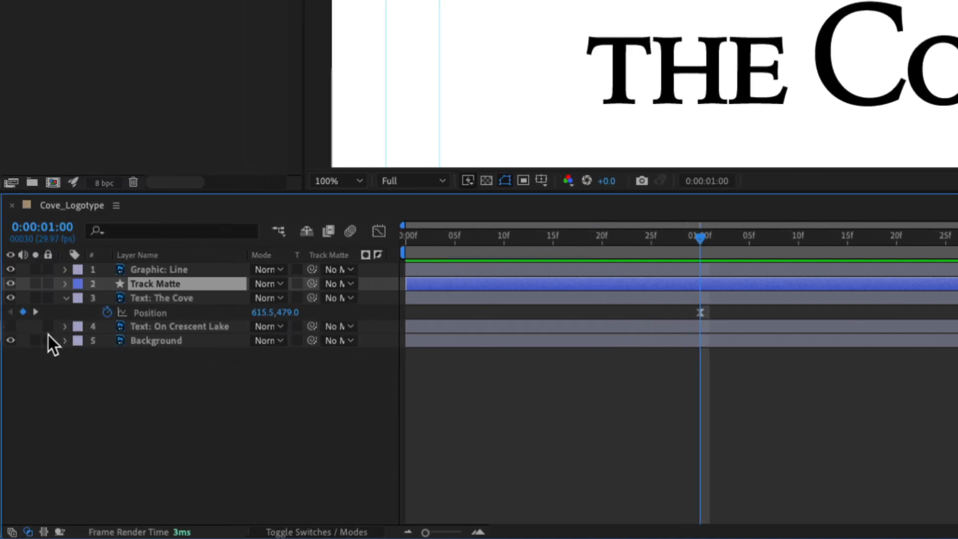
pyautogui.click(152, 298)
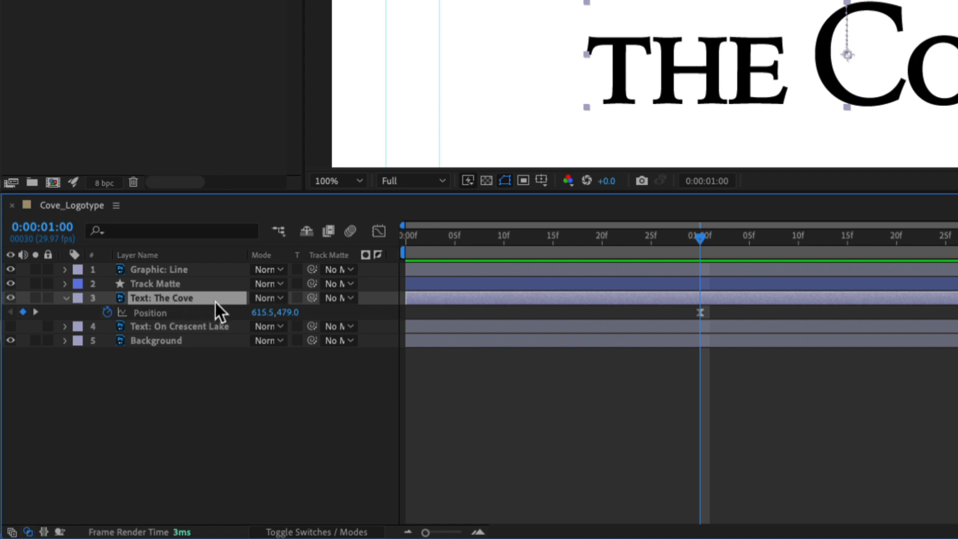
pyautogui.click(354, 298)
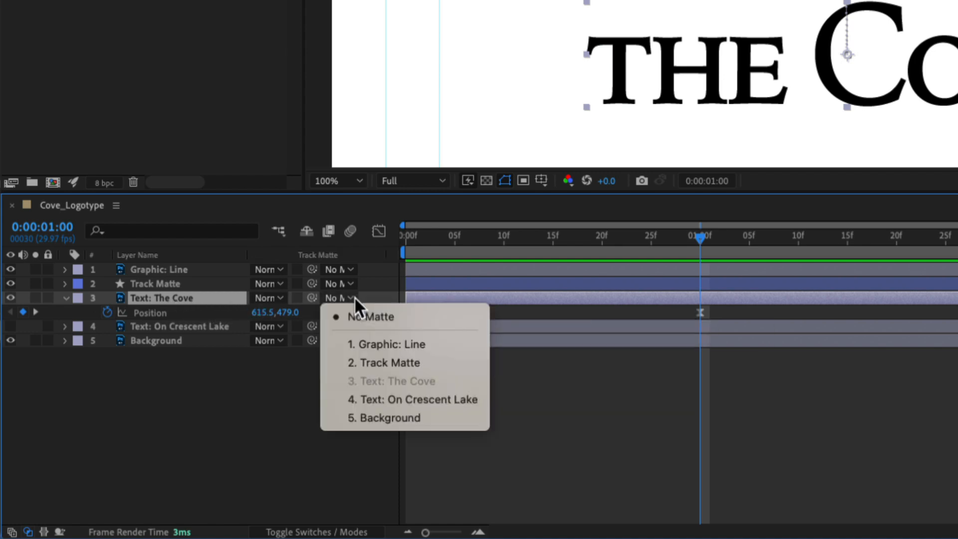
pyautogui.click(391, 362)
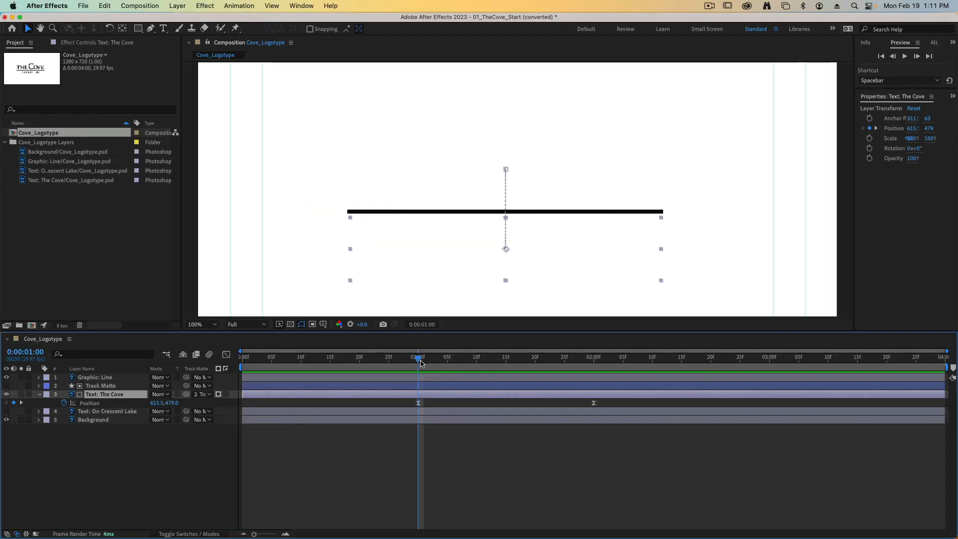
pyautogui.moveTo(420, 362); pyautogui.dragTo(589, 358)
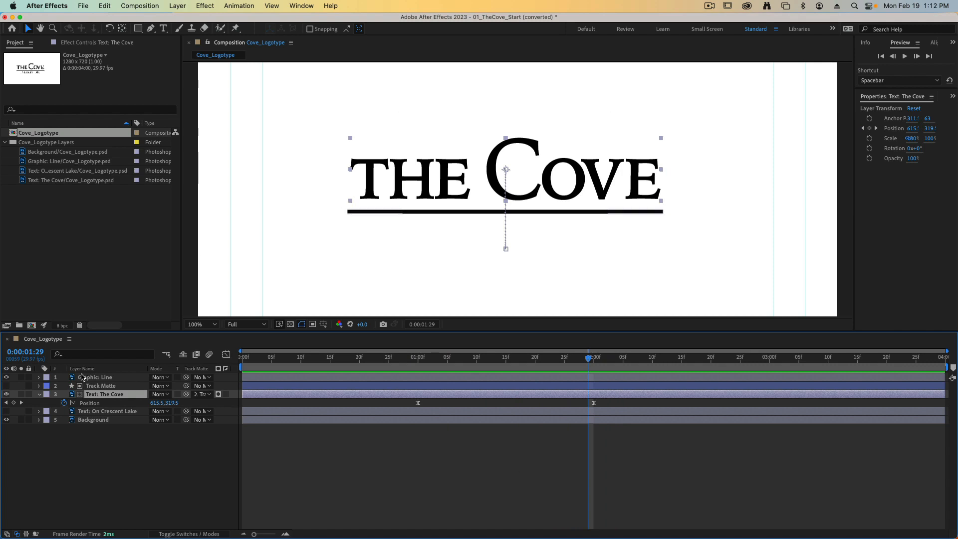
# - Collapse Text: The Cove, make the Text: On Crescent Lake layer visible and show its Position and Opacity properties
pyautogui.click(38, 395)
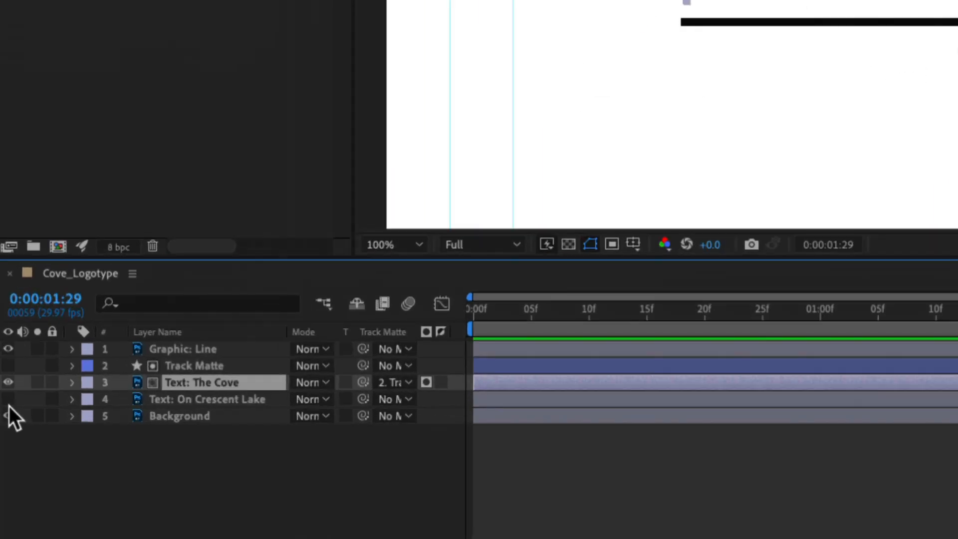
pyautogui.click(7, 402)
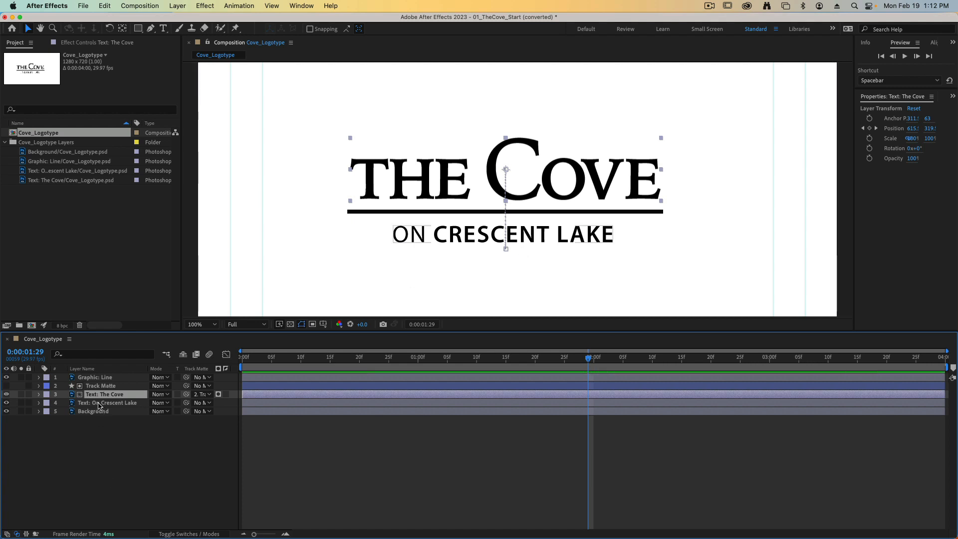
pyautogui.press('super+Down')
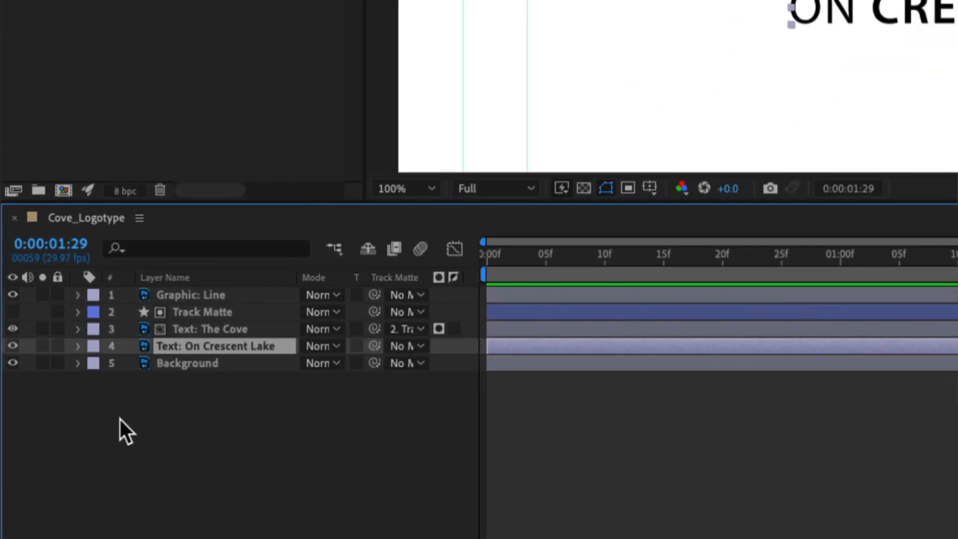
pyautogui.press('p')
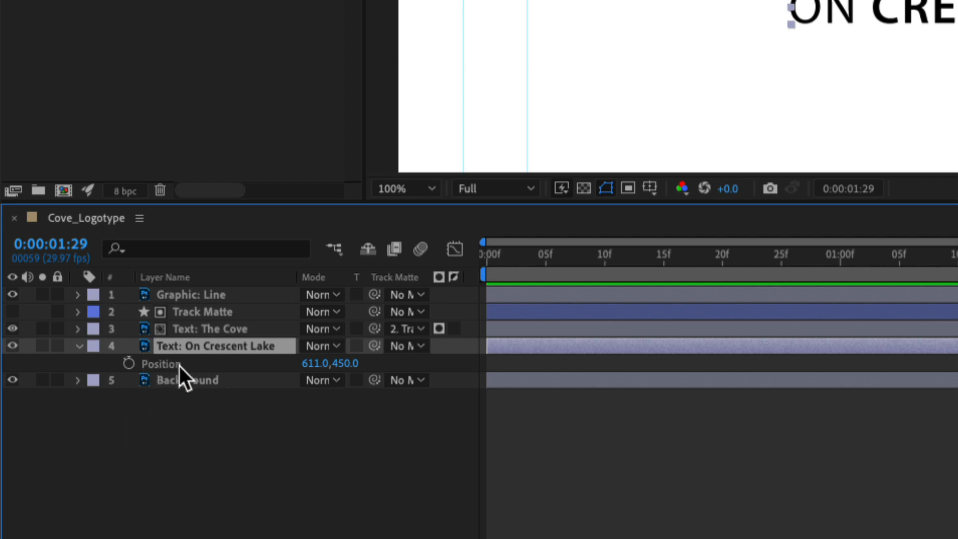
pyautogui.hotkey('shift', 't')
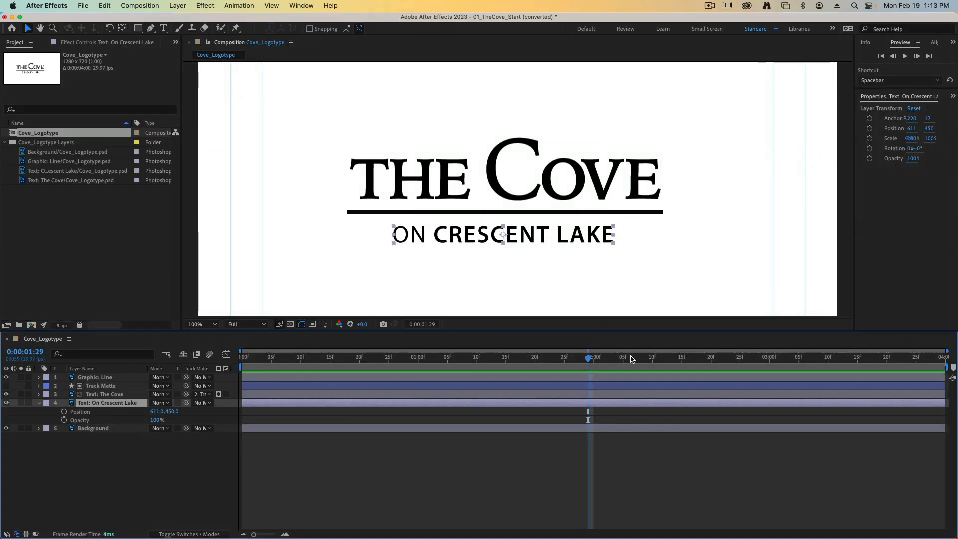
# - Set Position and Opacity keyframes for Text: On Crescent Lake at 0:00:03:00
pyautogui.moveTo(589, 361); pyautogui.dragTo(769, 365)
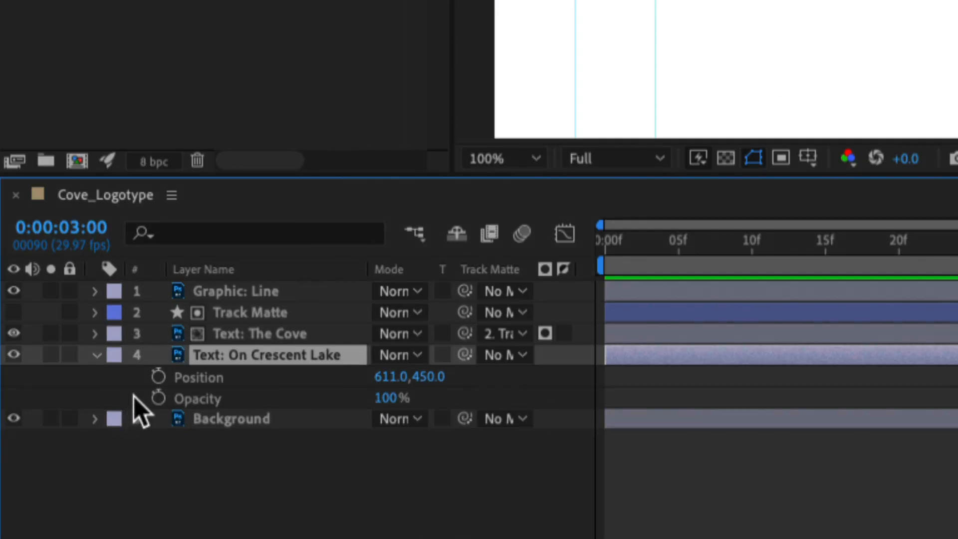
pyautogui.click(111, 394)
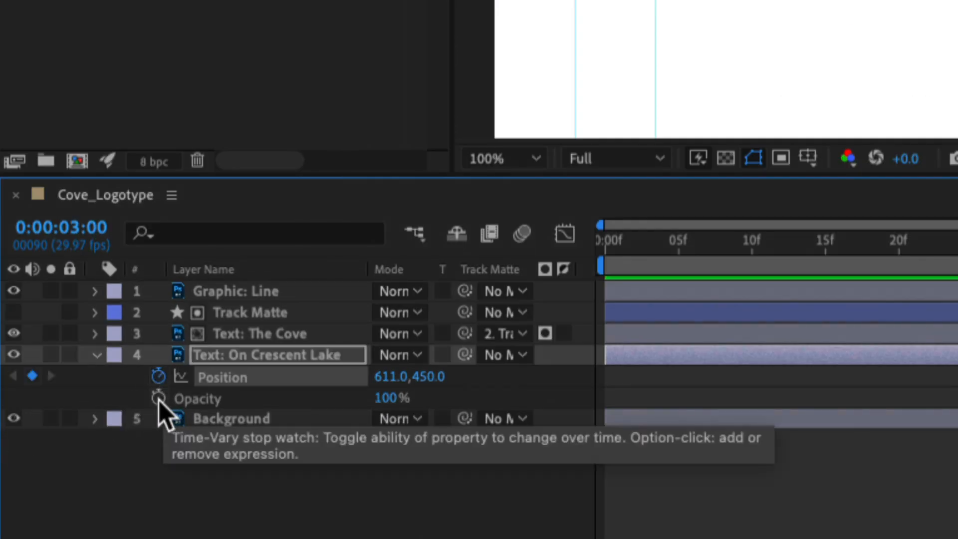
pyautogui.click(161, 399)
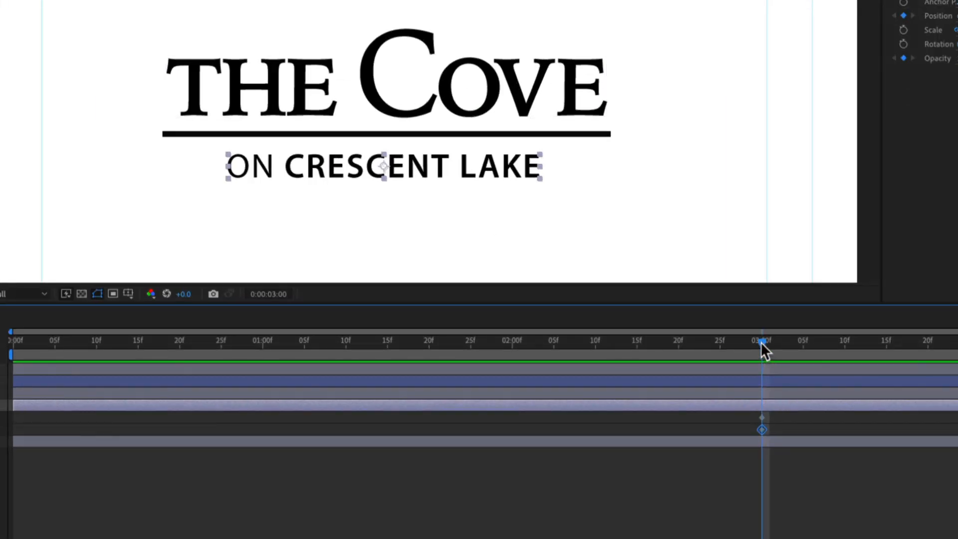
# - At 0:00:02:00, move Text: On Crescent Lake straight up to 611.0, 426.0 and set its Opacity to 0%
pyautogui.moveTo(769, 361); pyautogui.dragTo(611, 356)
pyautogui.moveTo(538, 339); pyautogui.dragTo(514, 341)
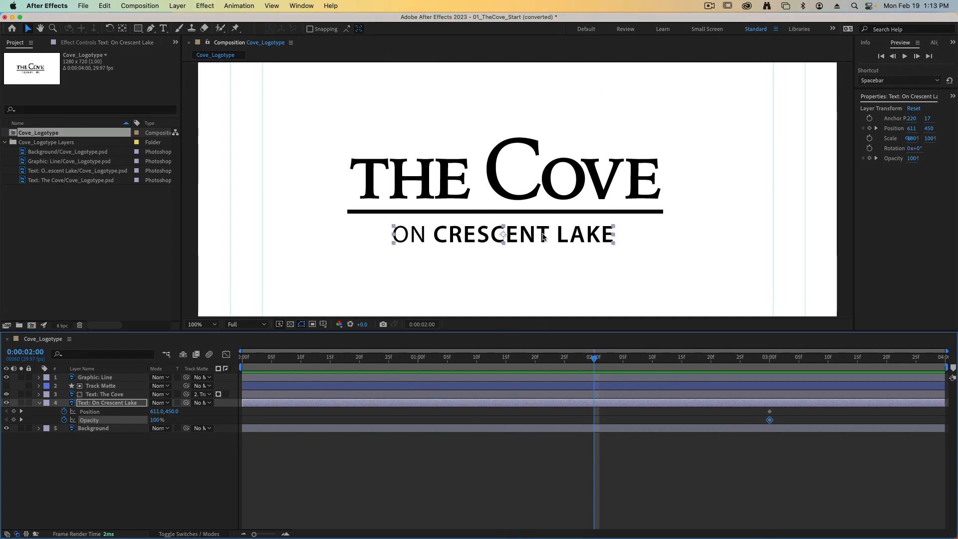
pyautogui.moveTo(542, 235); pyautogui.dragTo(544, 227)
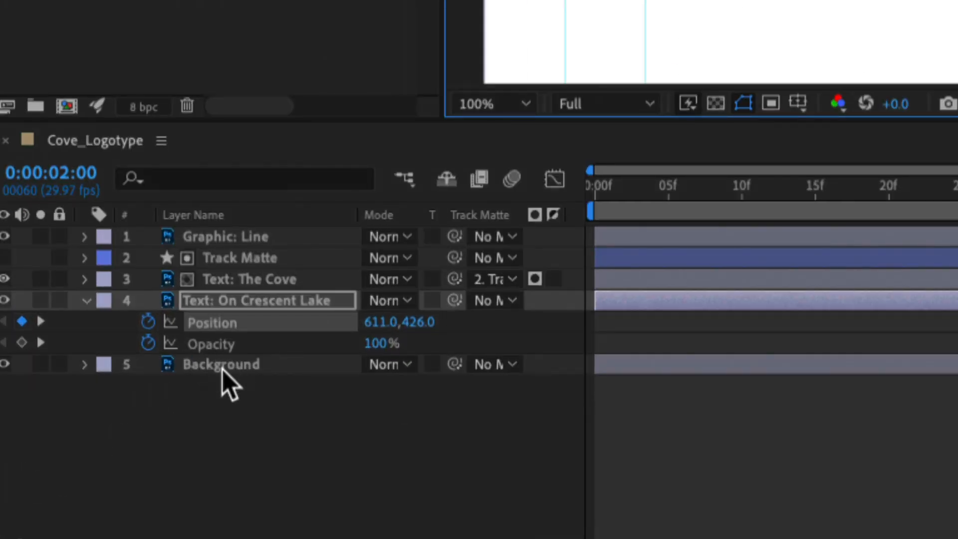
pyautogui.moveTo(379, 345); pyautogui.dragTo(137, 363)
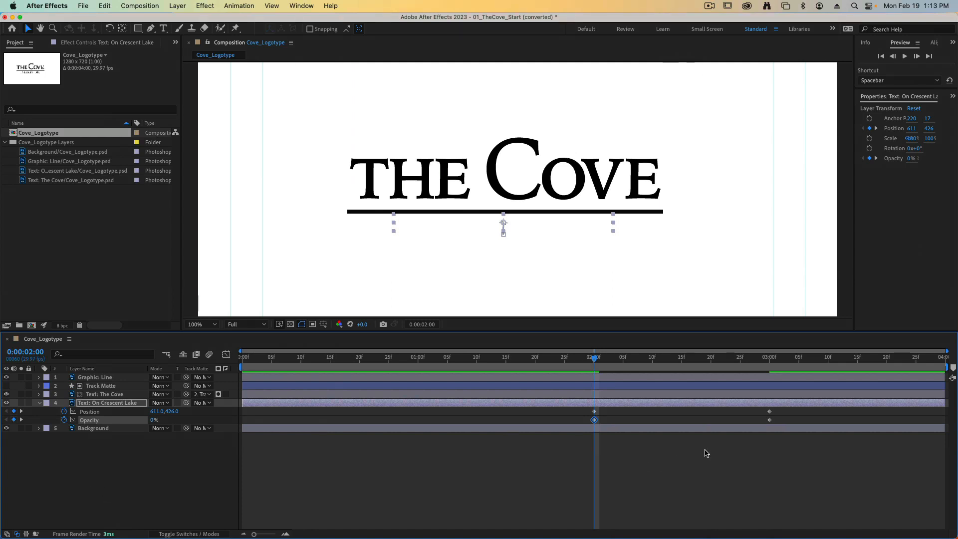
# - Apply Easy Ease to all Position and Opacity keyframes of Text: On Crescent Lake and preview the whole animation from 0:00:00:00
pyautogui.moveTo(787, 445); pyautogui.dragTo(559, 408)
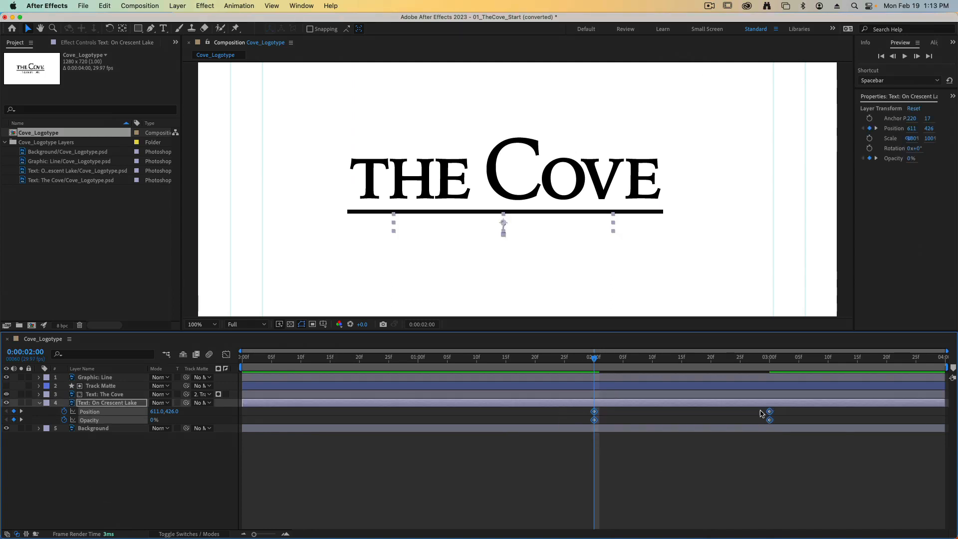
pyautogui.click(239, 6)
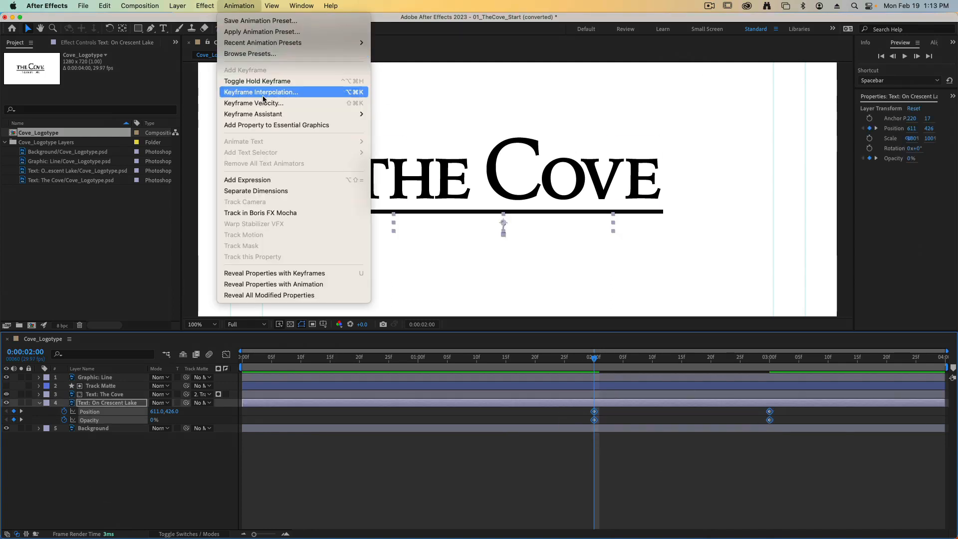
pyautogui.moveTo(263, 116)
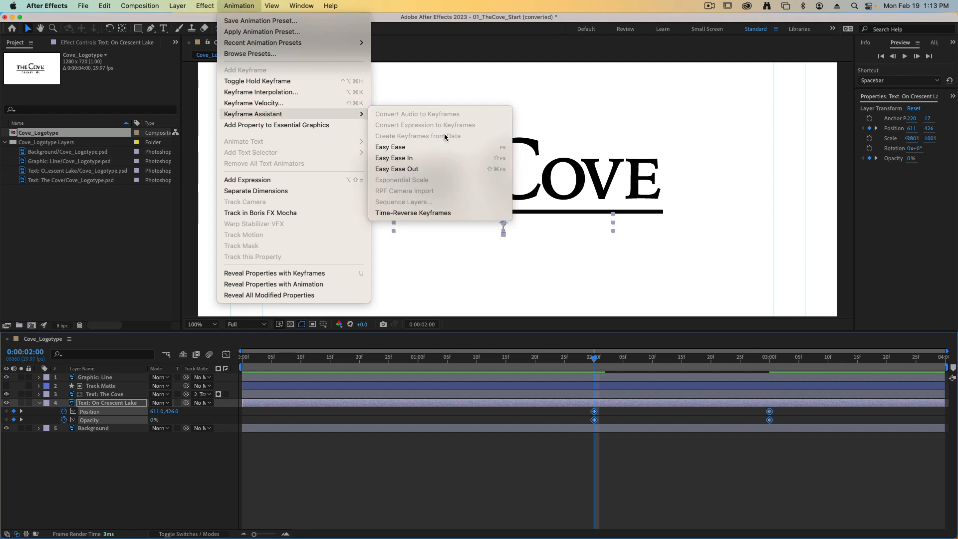
pyautogui.click(446, 147)
pyautogui.click(787, 459)
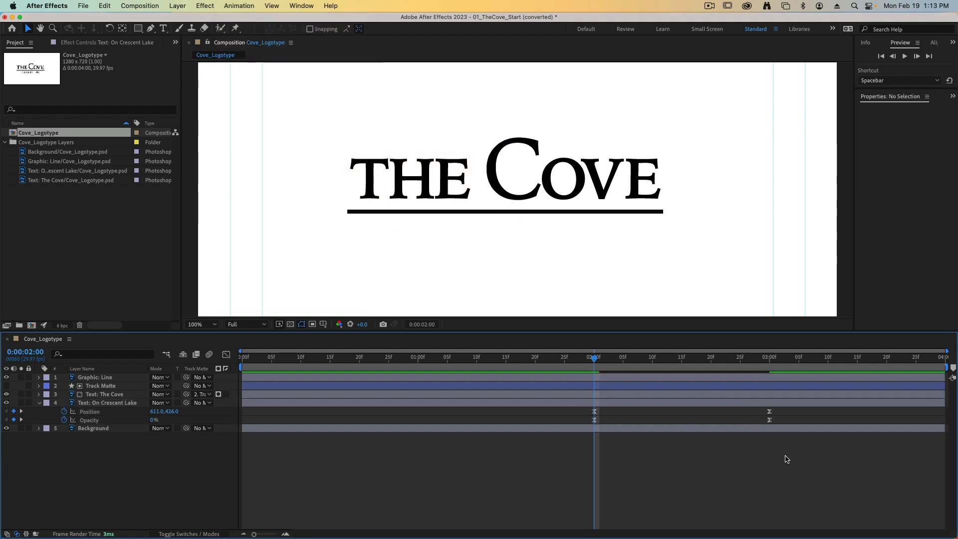
pyautogui.moveTo(595, 359); pyautogui.dragTo(232, 364)
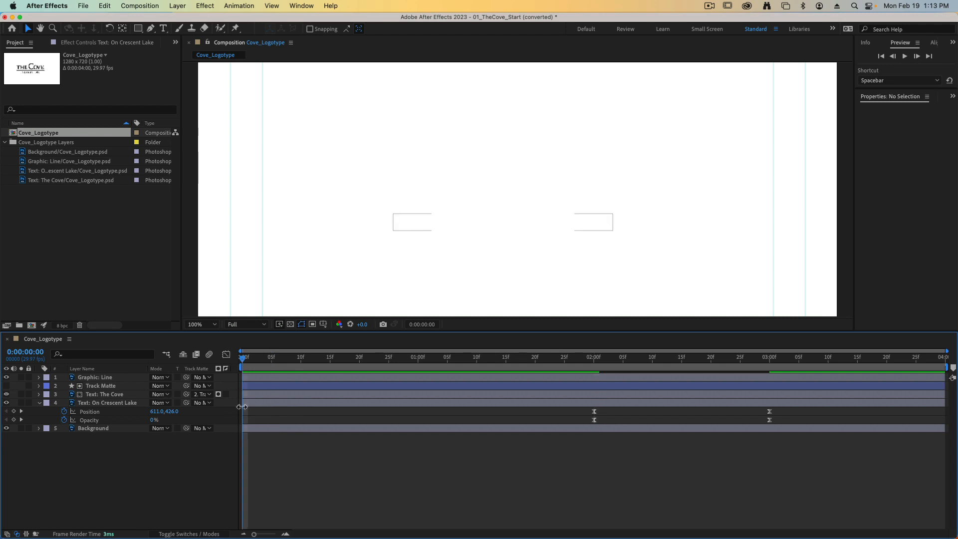
pyautogui.press('space')
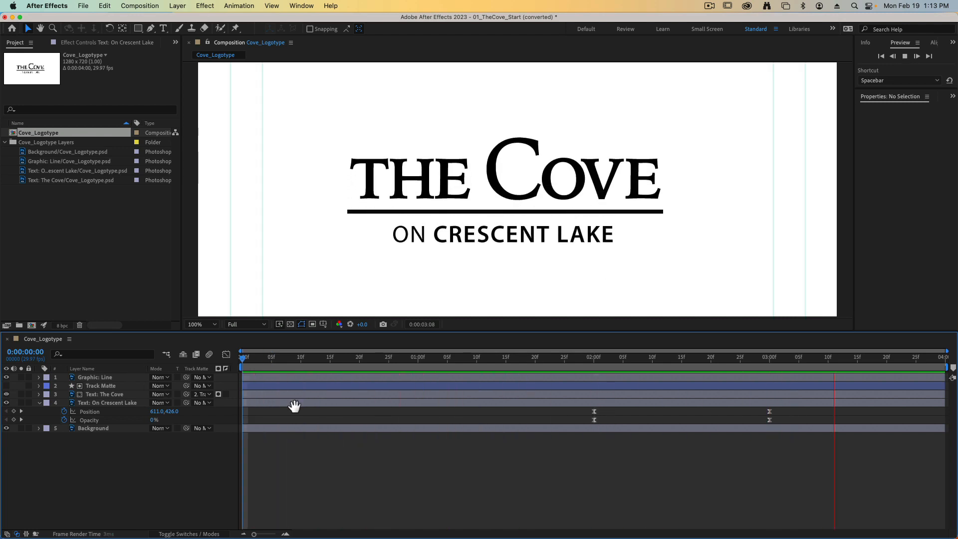
# - Stop the preview, collapse Text: On Crescent Lake and delete the Background layer from the composition
pyautogui.press('space')
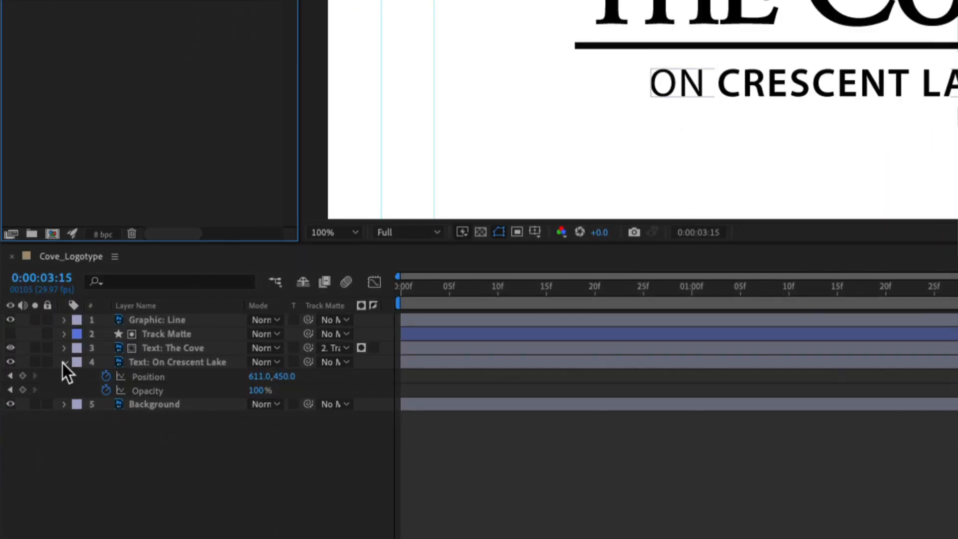
pyautogui.click(63, 362)
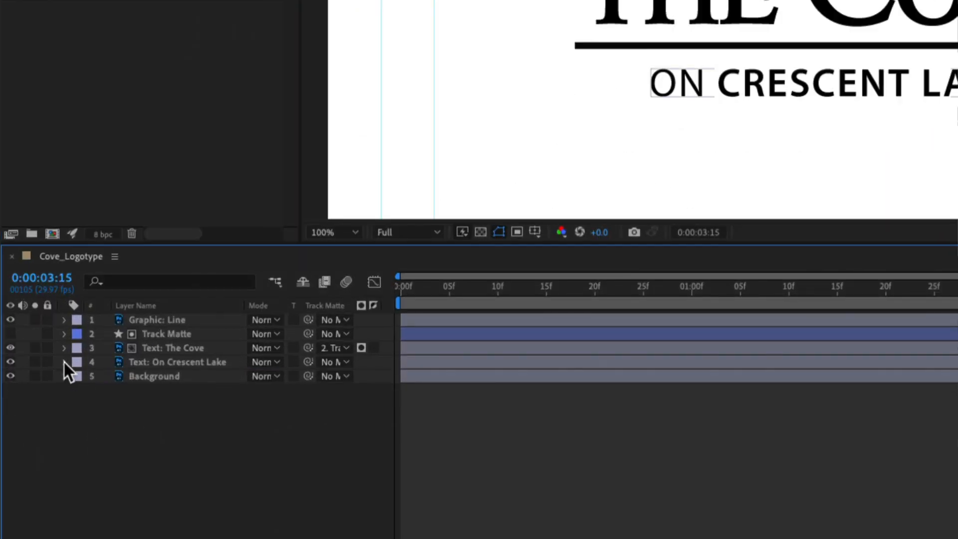
pyautogui.click(170, 378)
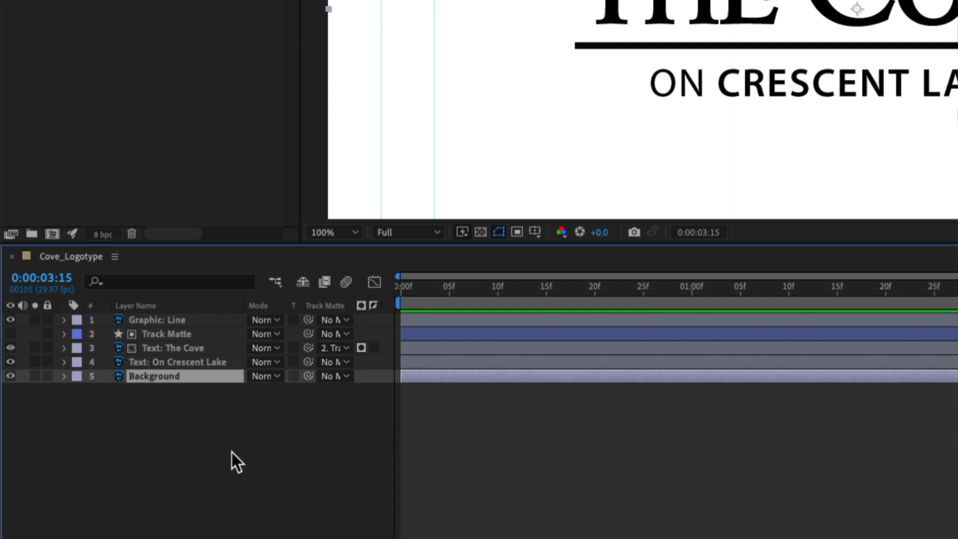
pyautogui.press('Delete')
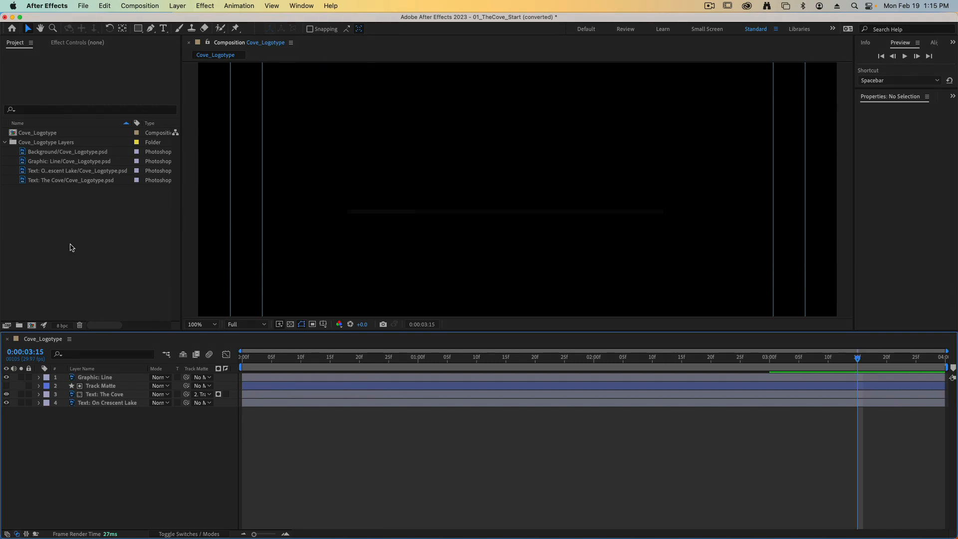
# - Import BeachScene.mov from the Footage folder into the project as footage
pyautogui.click(35, 221)
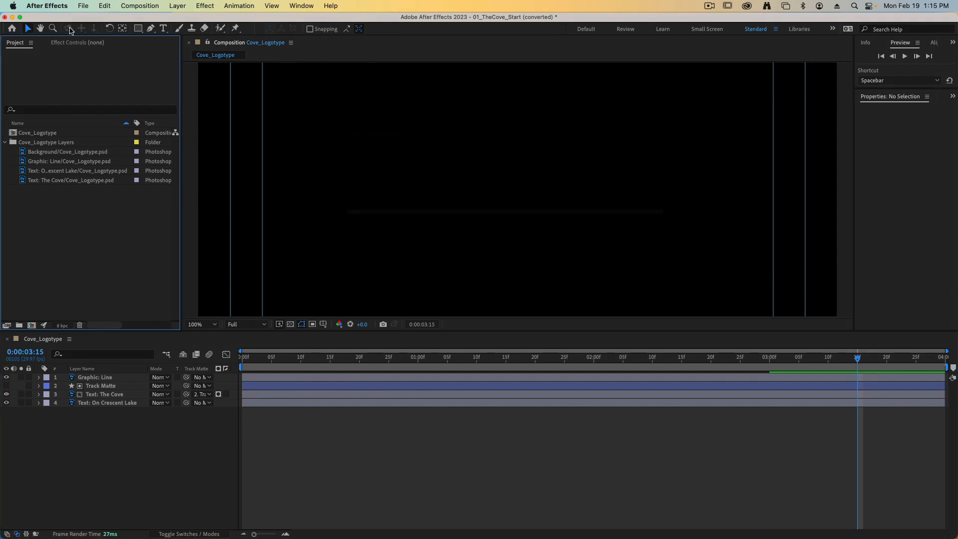
pyautogui.click(83, 6)
pyautogui.moveTo(115, 154)
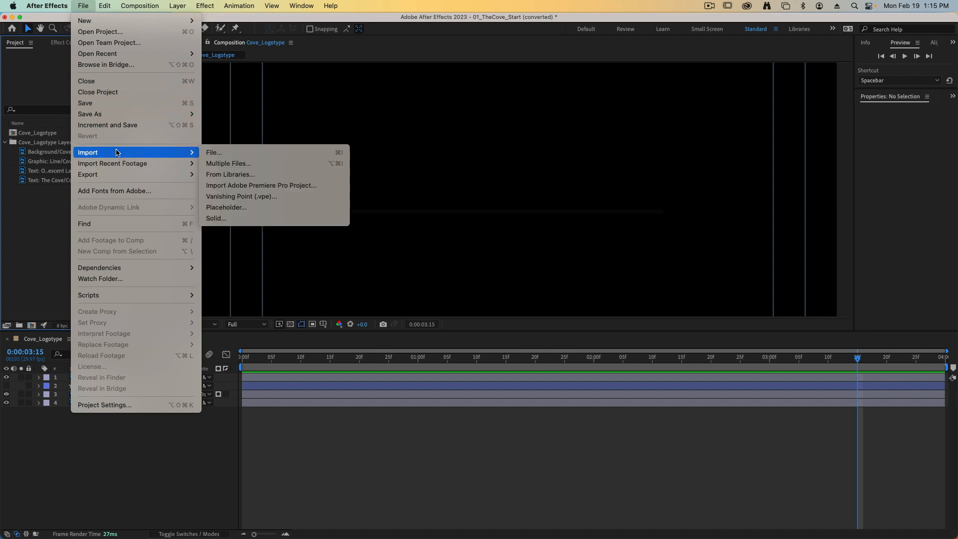
pyautogui.click(240, 155)
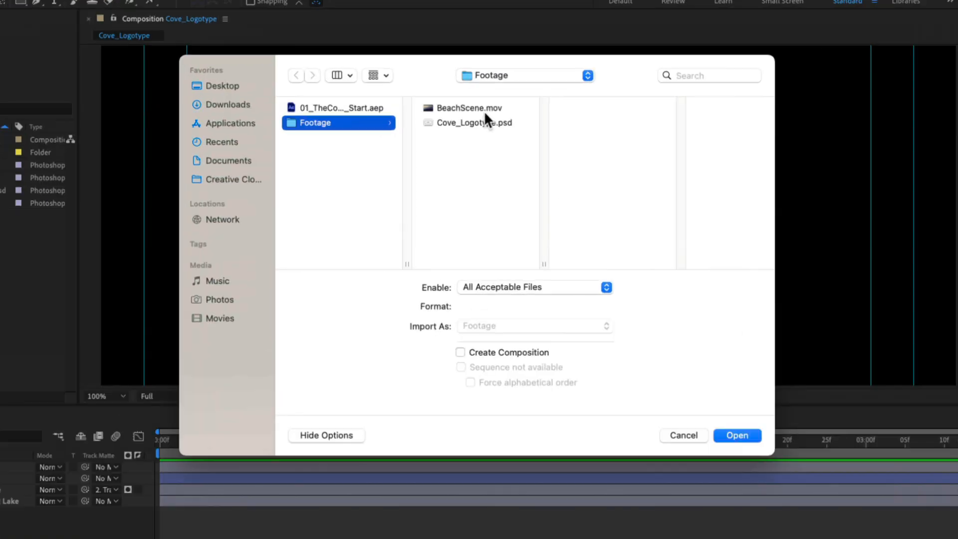
pyautogui.click(460, 110)
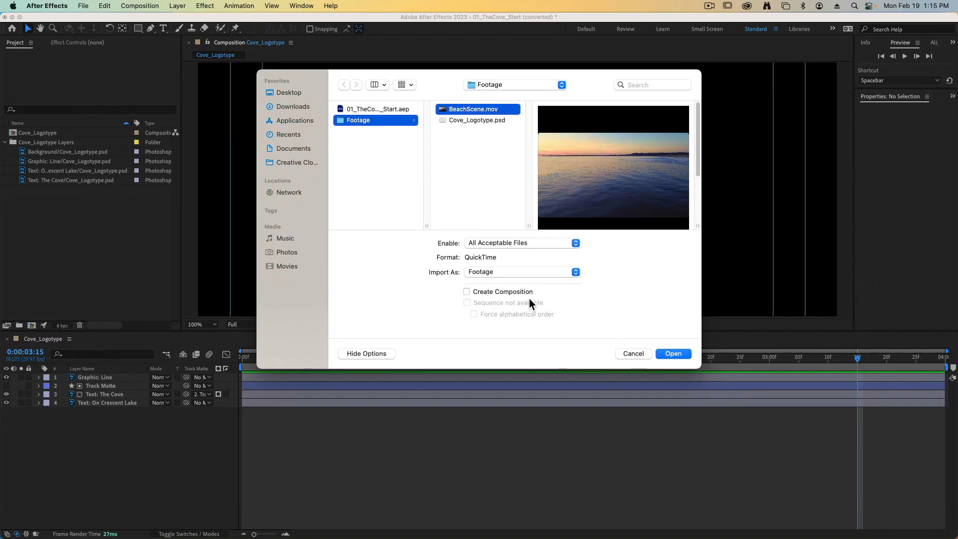
pyautogui.click(674, 354)
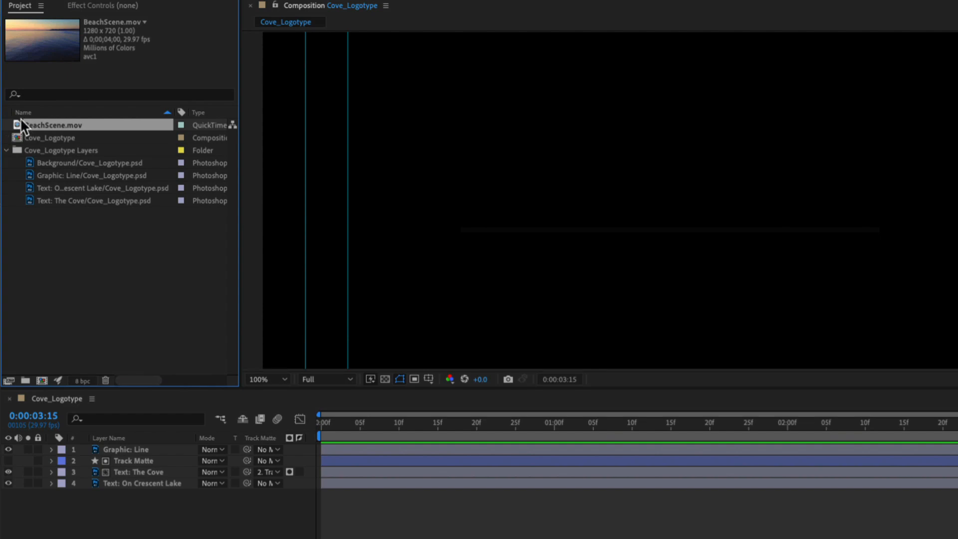
# - Add BeachScene.mov beneath all other layers of Cove_Logotype and scrub through the animation, stopping at 0:00:03:07
pyautogui.moveTo(20, 125); pyautogui.dragTo(216, 493)
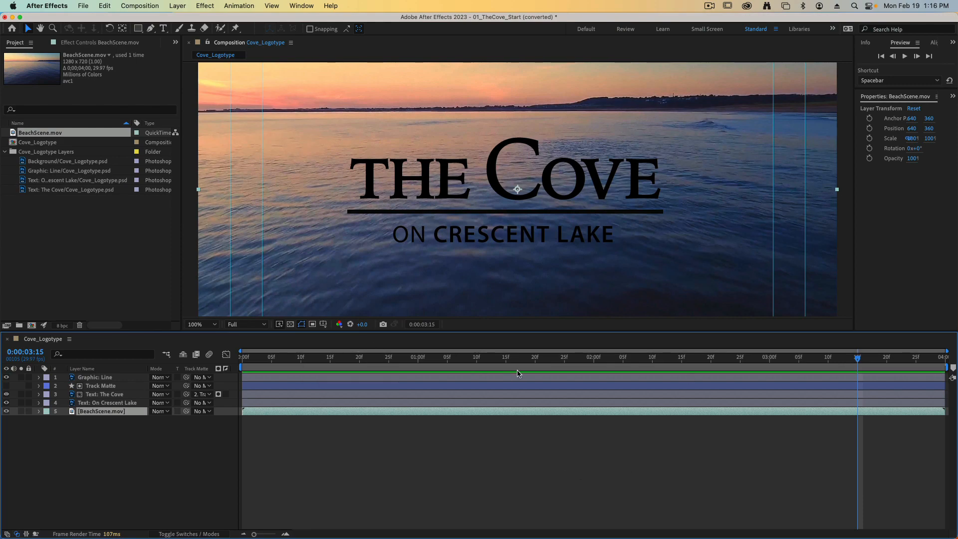
pyautogui.moveTo(510, 367); pyautogui.dragTo(636, 367)
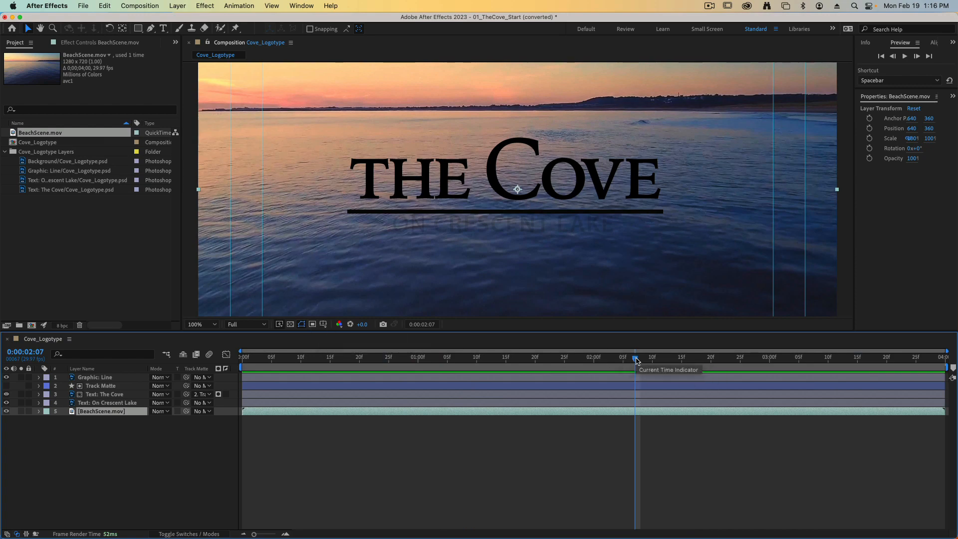
pyautogui.moveTo(636, 359); pyautogui.dragTo(805, 369)
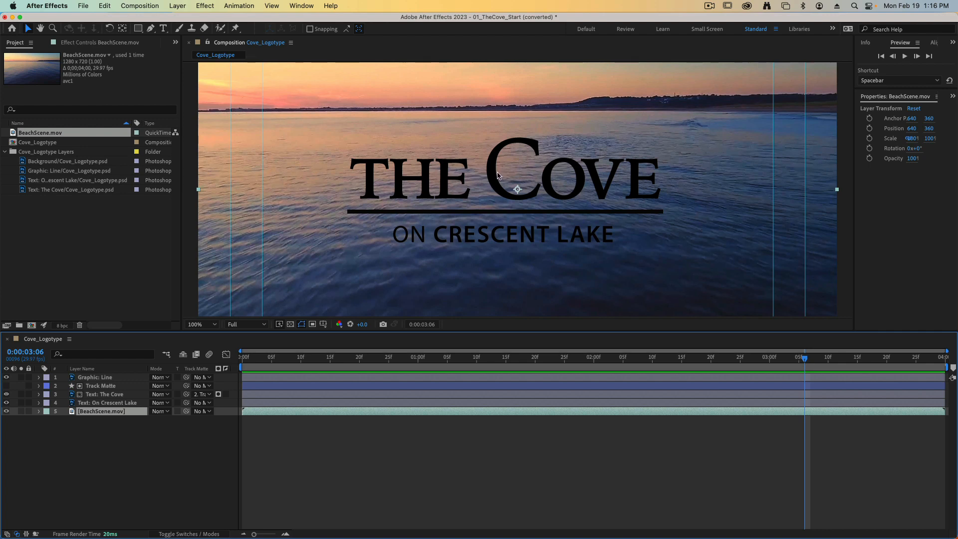
pyautogui.moveTo(799, 359); pyautogui.dragTo(811, 359)
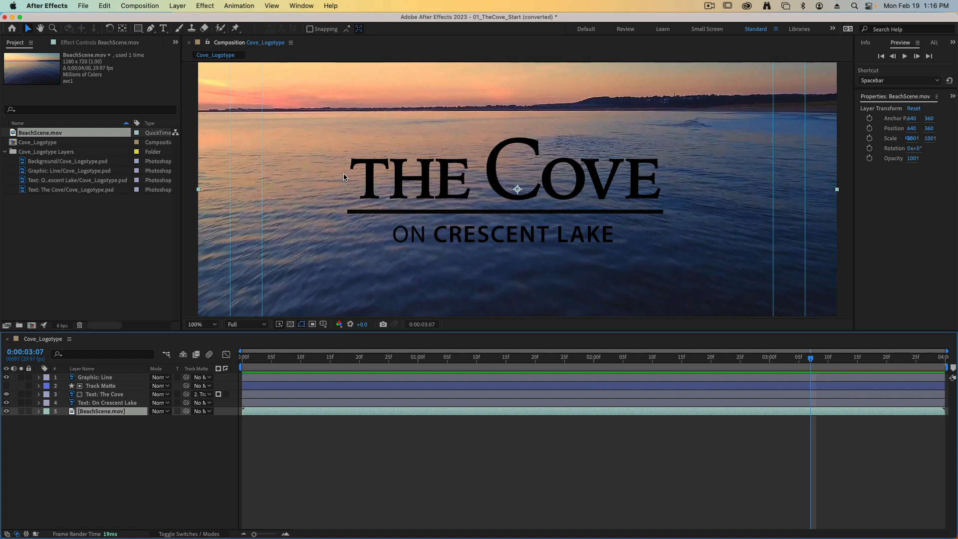
# - Apply the Invert effect to the Text: The Cove layer and deselect it
pyautogui.click(113, 395)
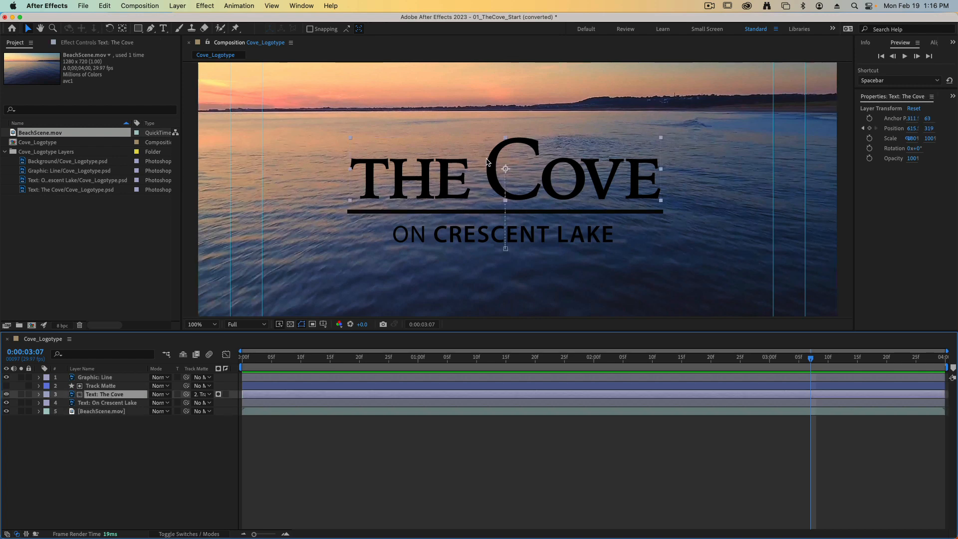
pyautogui.click(205, 6)
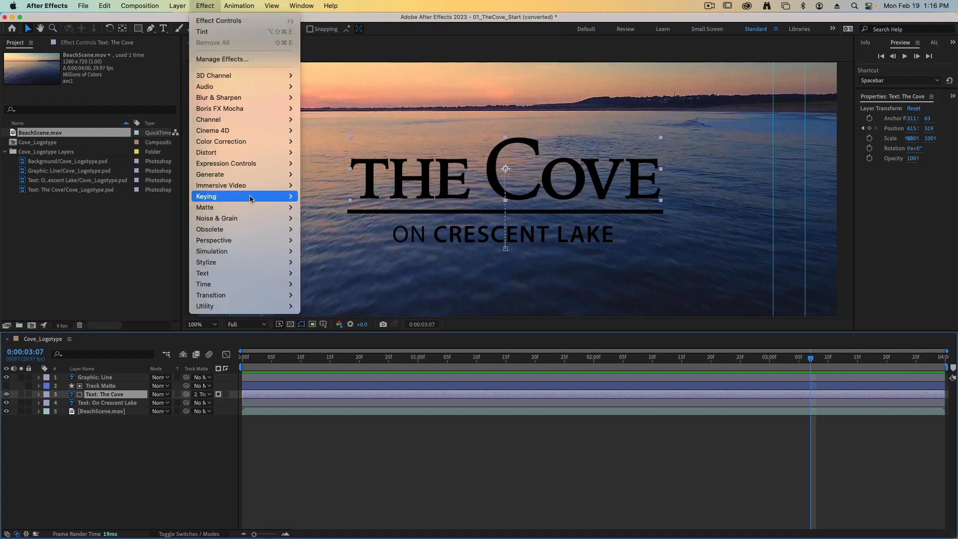
pyautogui.moveTo(248, 174)
pyautogui.moveTo(231, 120)
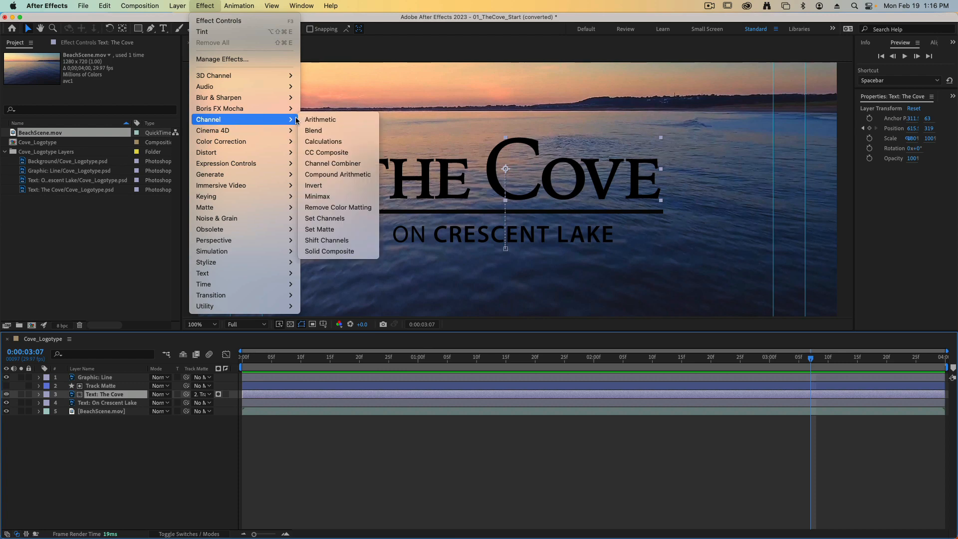
pyautogui.click(321, 187)
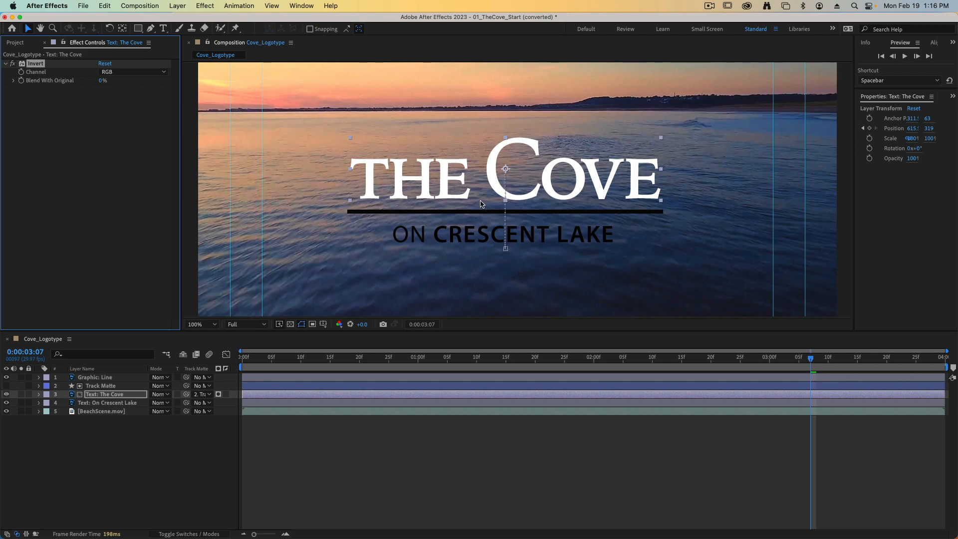
pyautogui.click(510, 465)
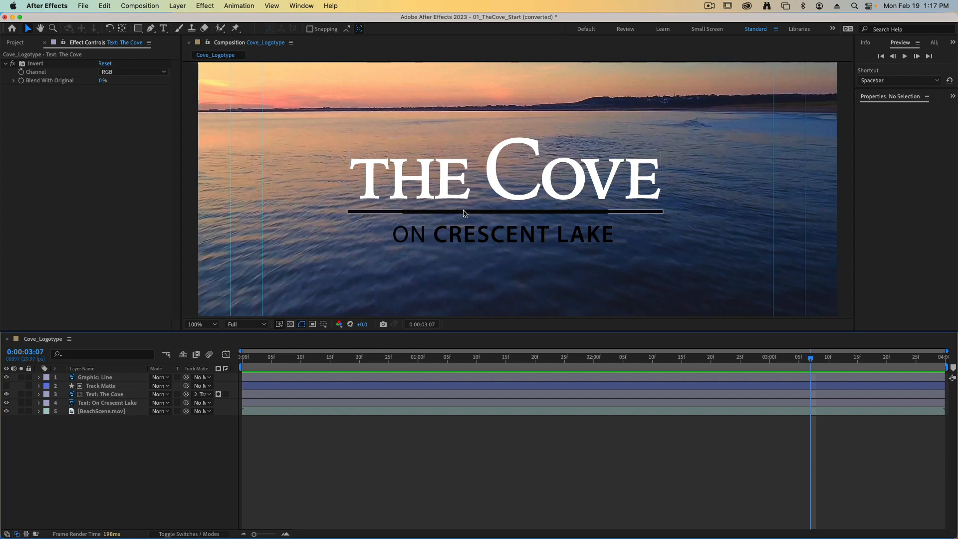
# - Apply the Tint color correction effect to the Graphic: Line layer
pyautogui.click(95, 377)
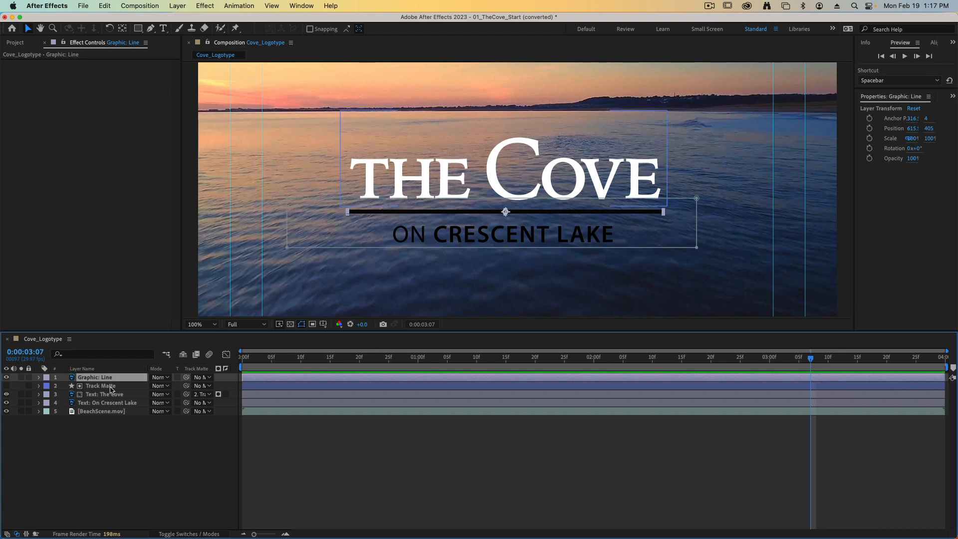
pyautogui.click(203, 6)
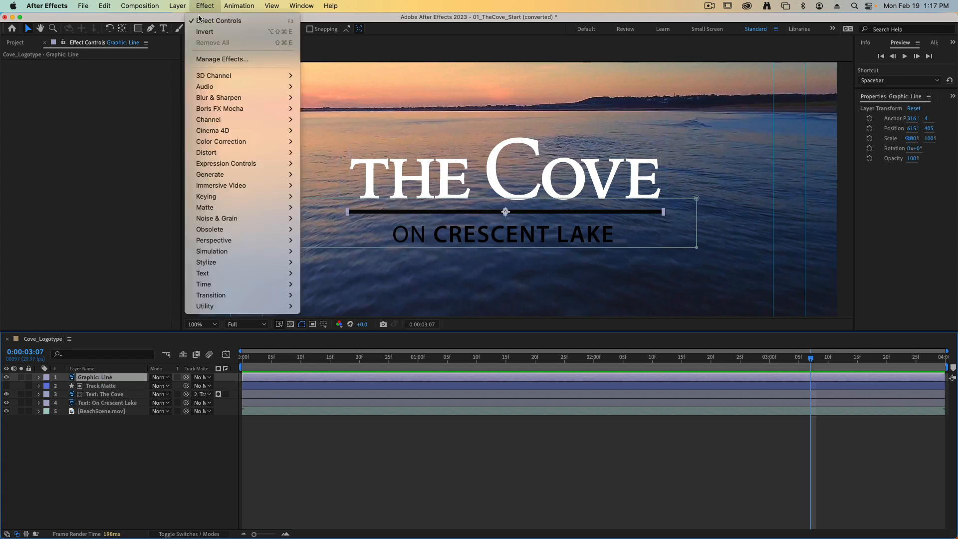
pyautogui.moveTo(231, 152)
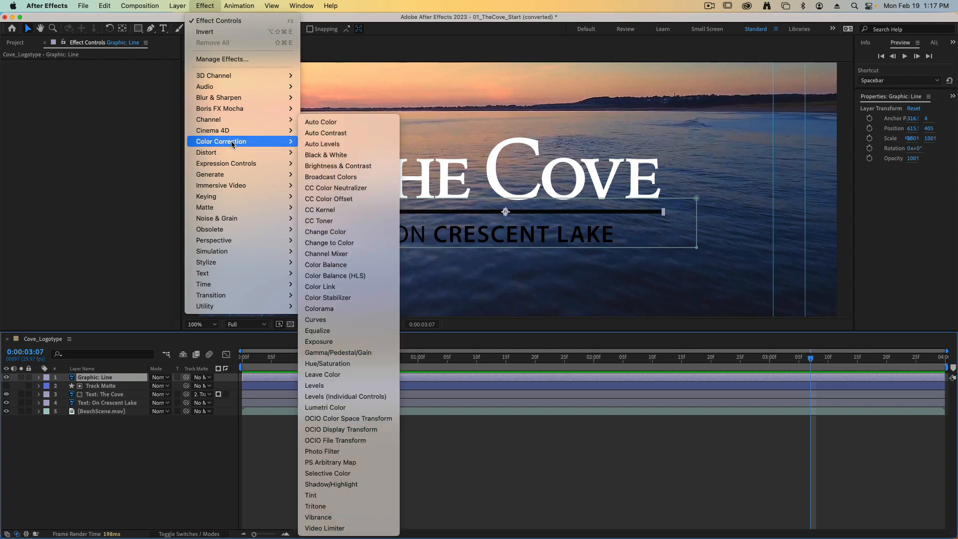
pyautogui.click(329, 497)
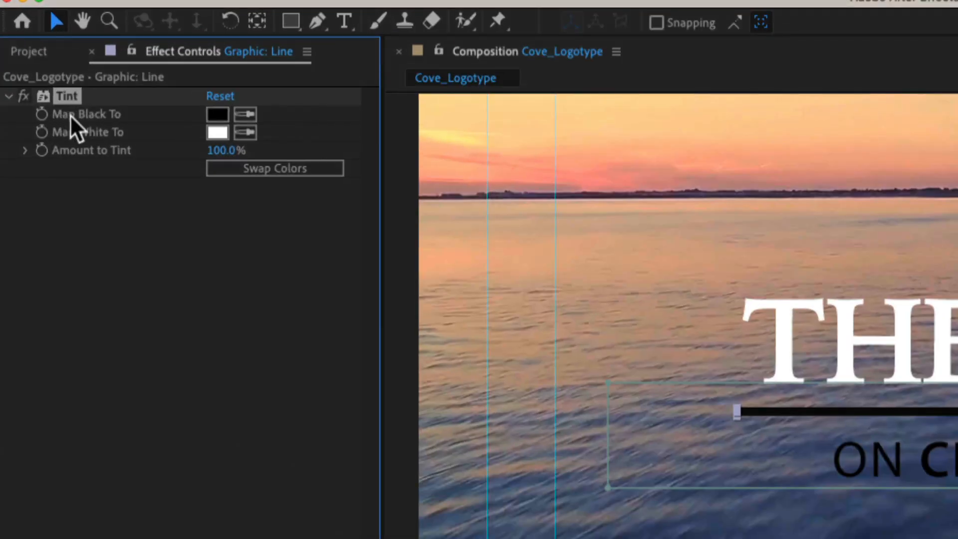
# - Set the line's Tint Map Black To color to orange with RGB 245, 140, 65
pyautogui.click(218, 115)
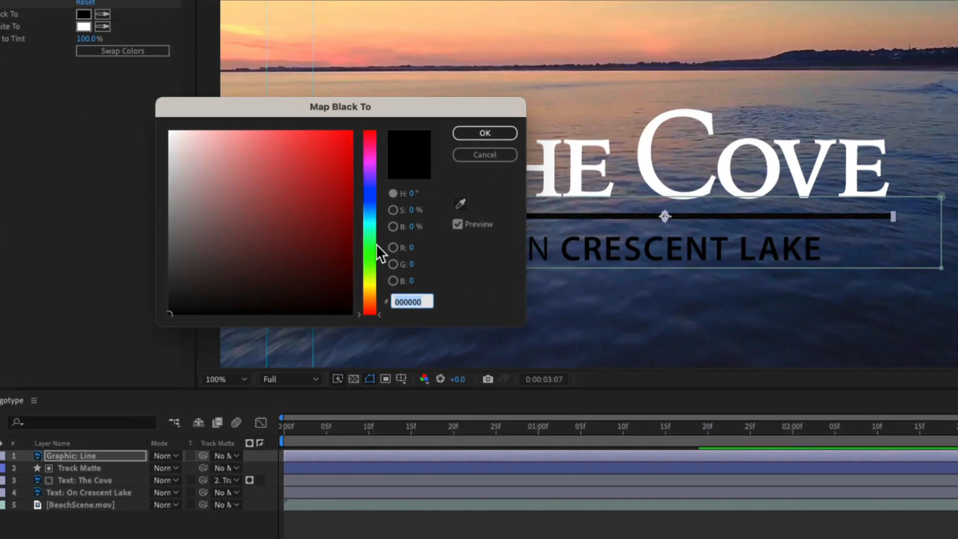
pyautogui.click(410, 247)
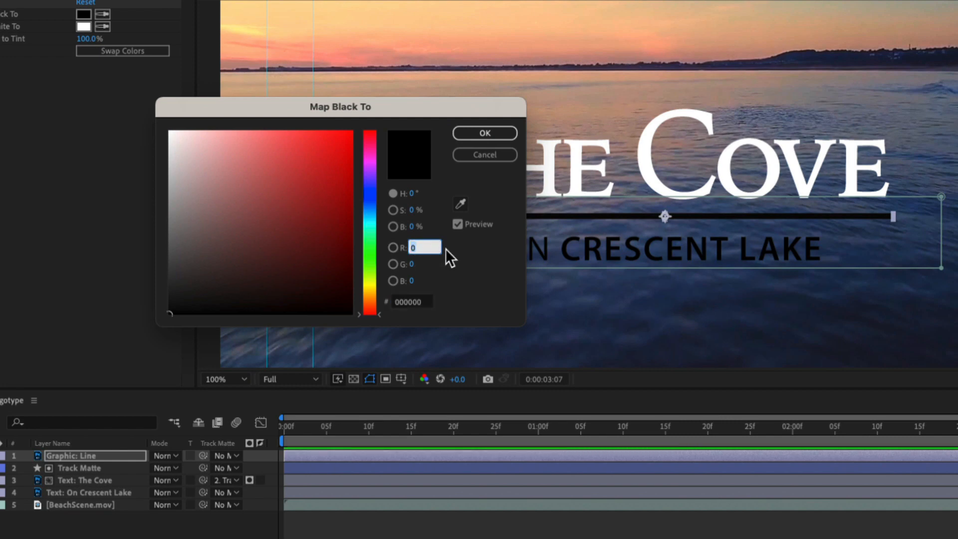
pyautogui.write('245')
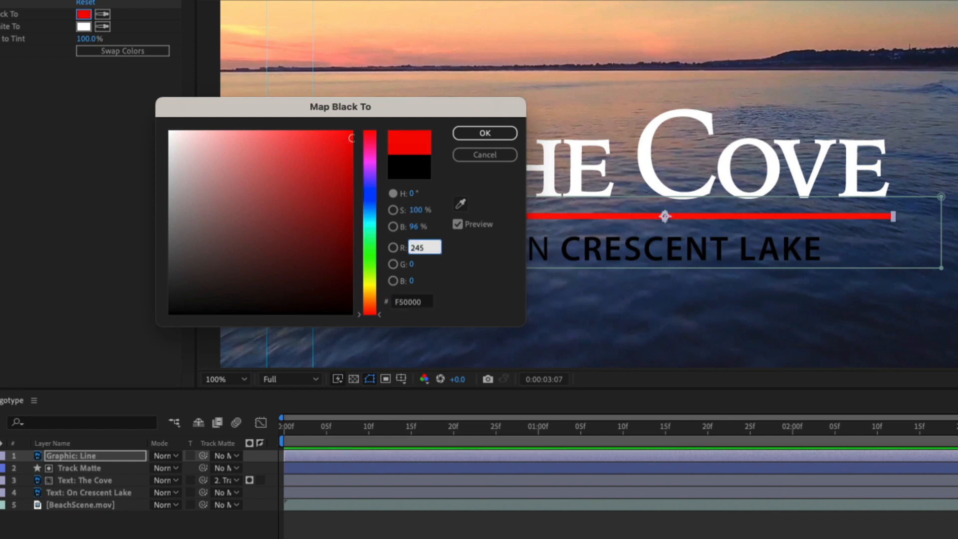
pyautogui.press('Tab')
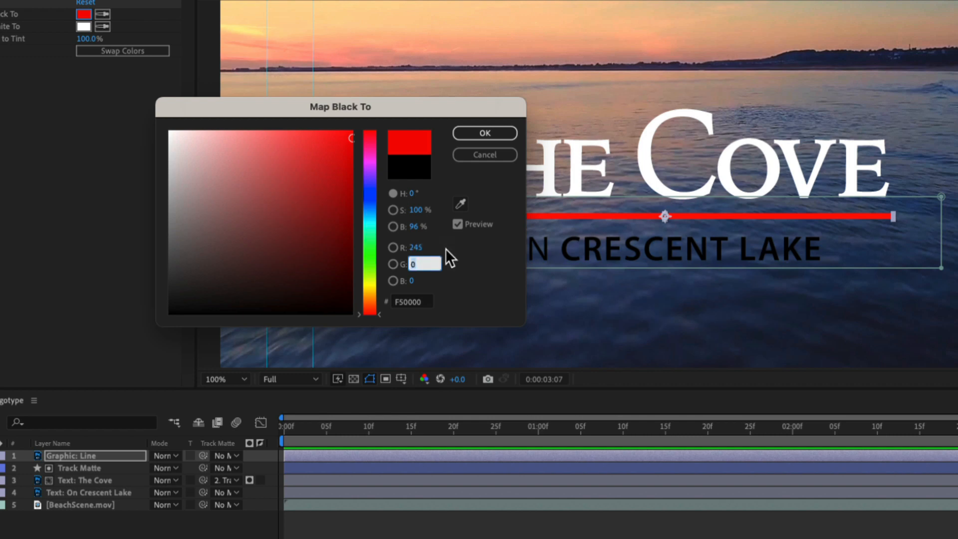
pyautogui.write('140')
pyautogui.press('Tab')
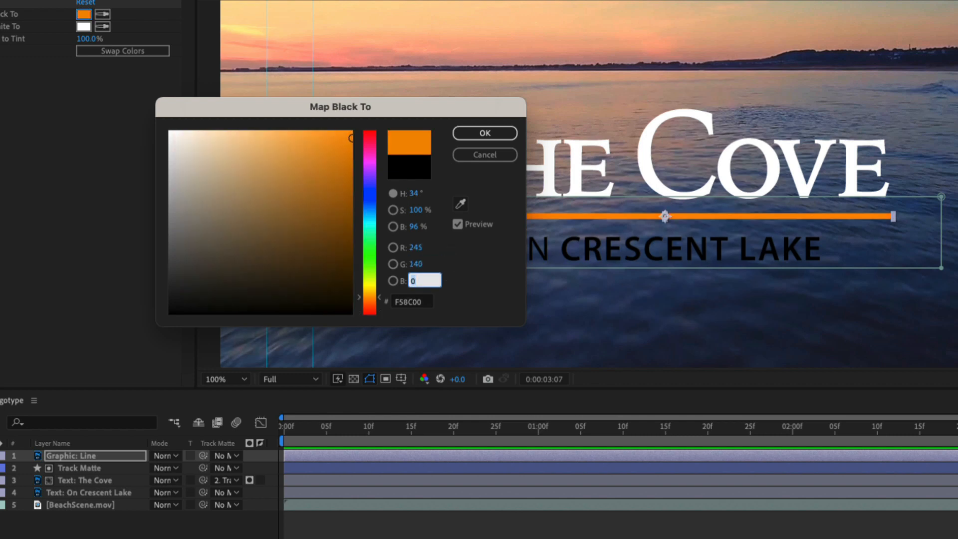
pyautogui.write('65')
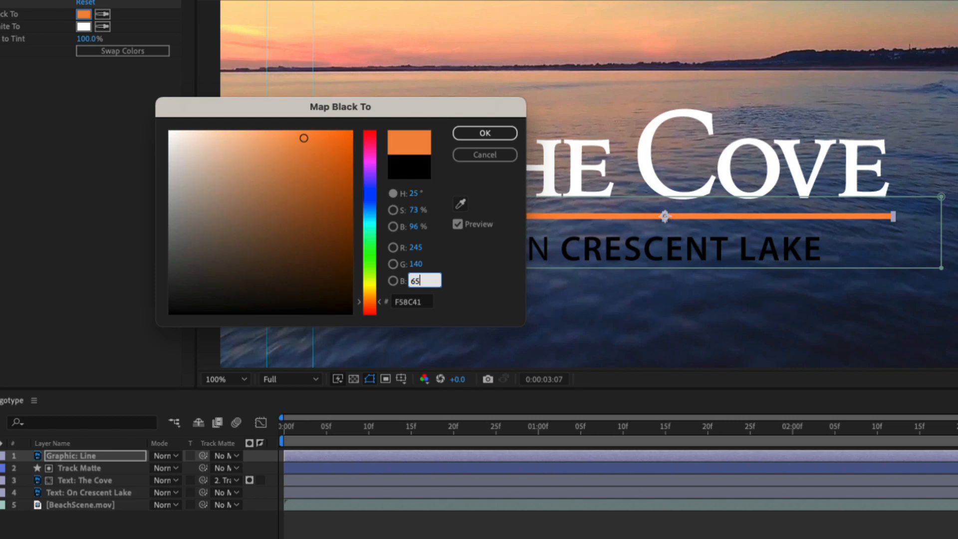
pyautogui.click(497, 135)
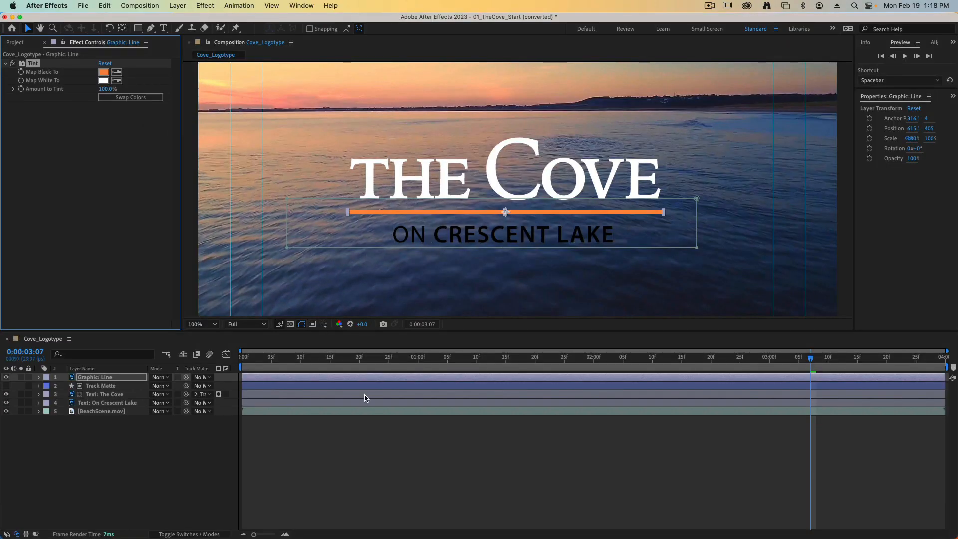
# - Apply the Tint color correction effect to the Text: On Crescent Lake layer
pyautogui.click(89, 403)
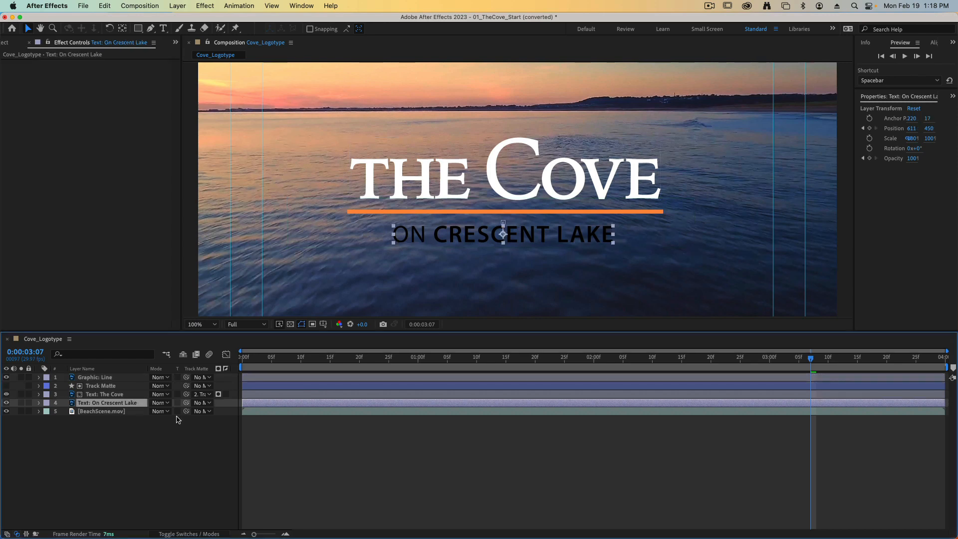
pyautogui.click(200, 6)
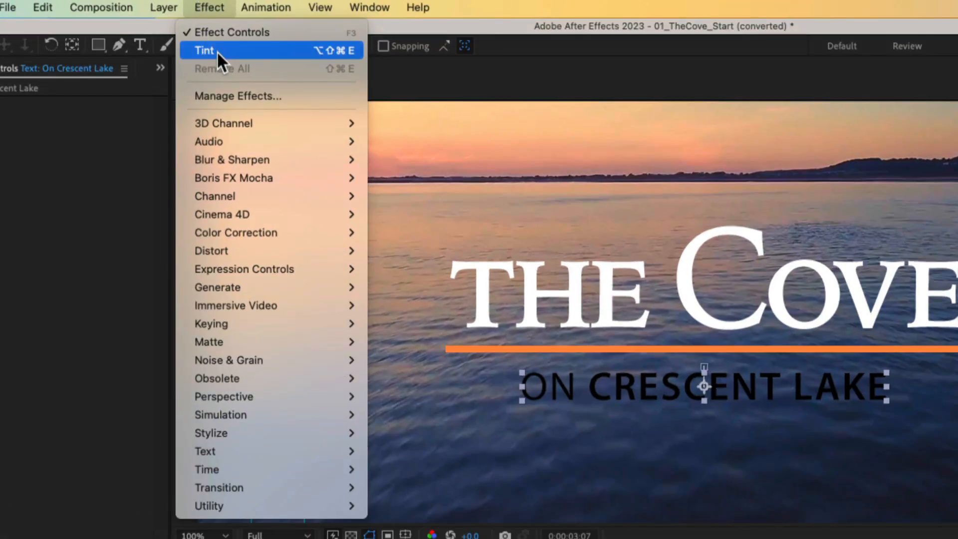
pyautogui.click(217, 50)
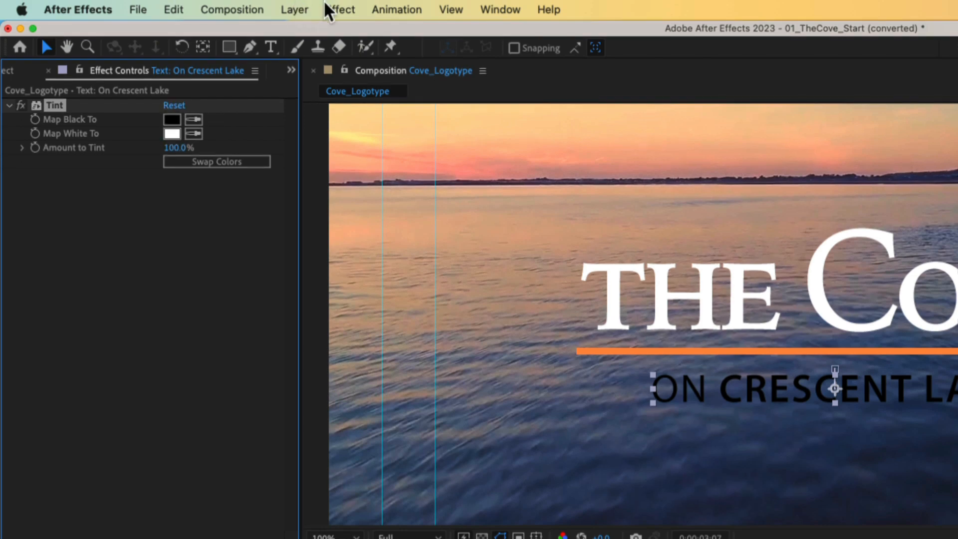
pyautogui.click(335, 7)
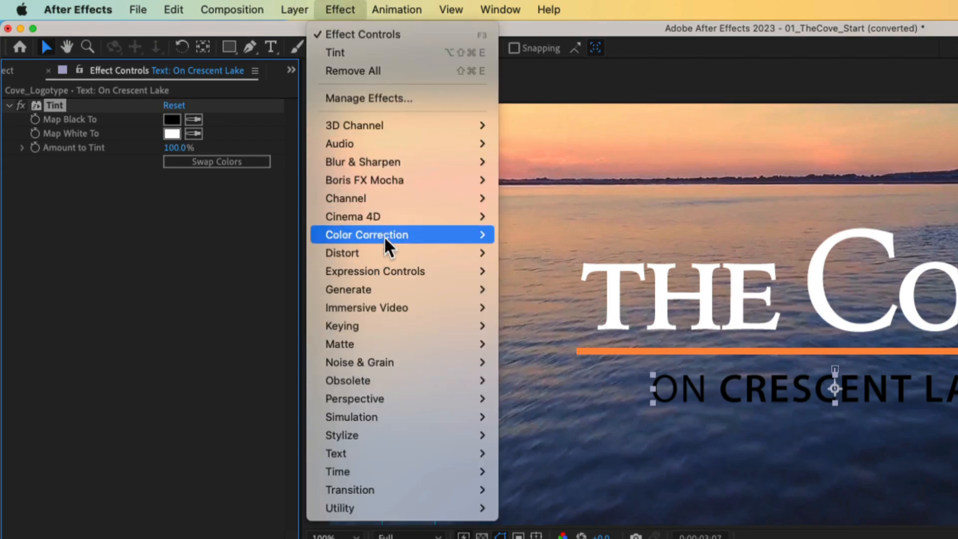
pyautogui.click(158, 304)
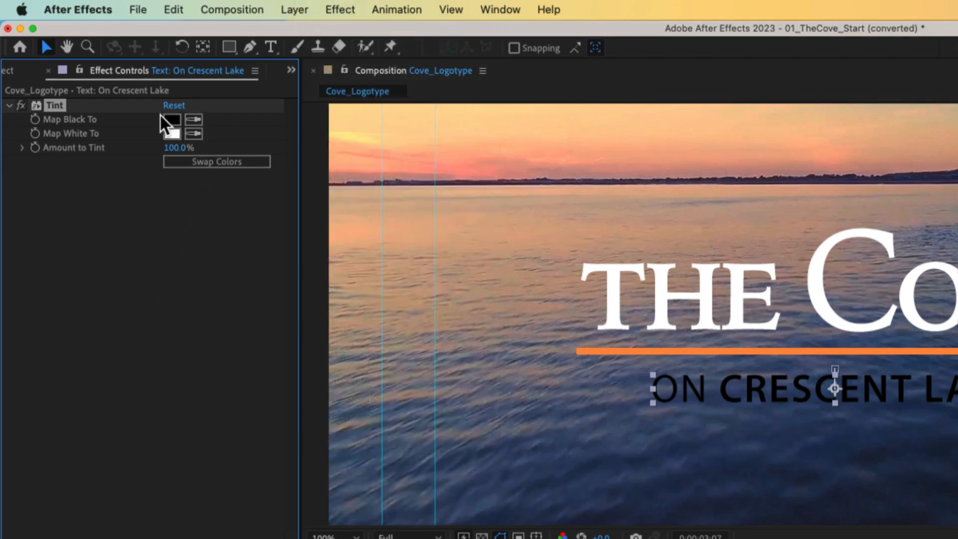
# - Set the On Crescent Lake text's Tint Map Black To color to light blue with RGB 155, 190, 240 and deselect the layer
pyautogui.click(172, 121)
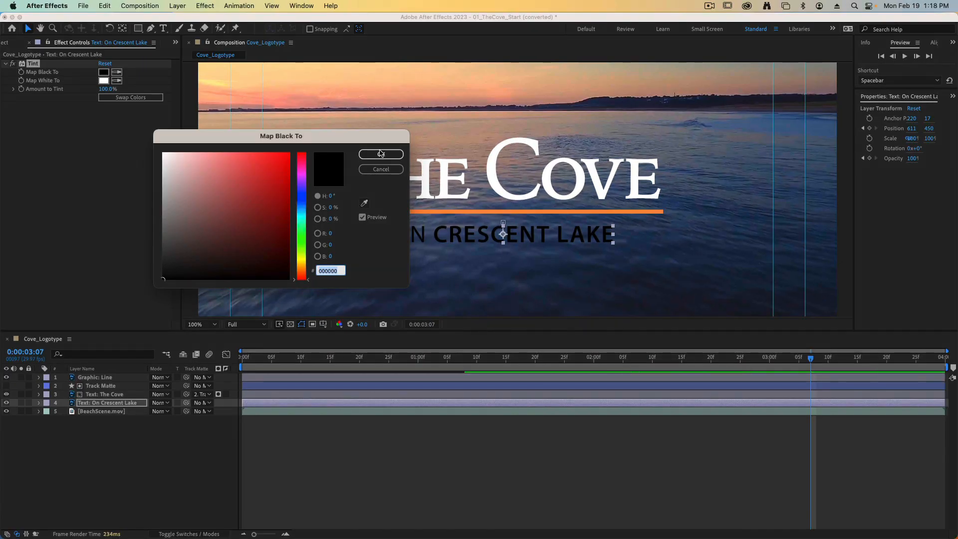
pyautogui.click(331, 234)
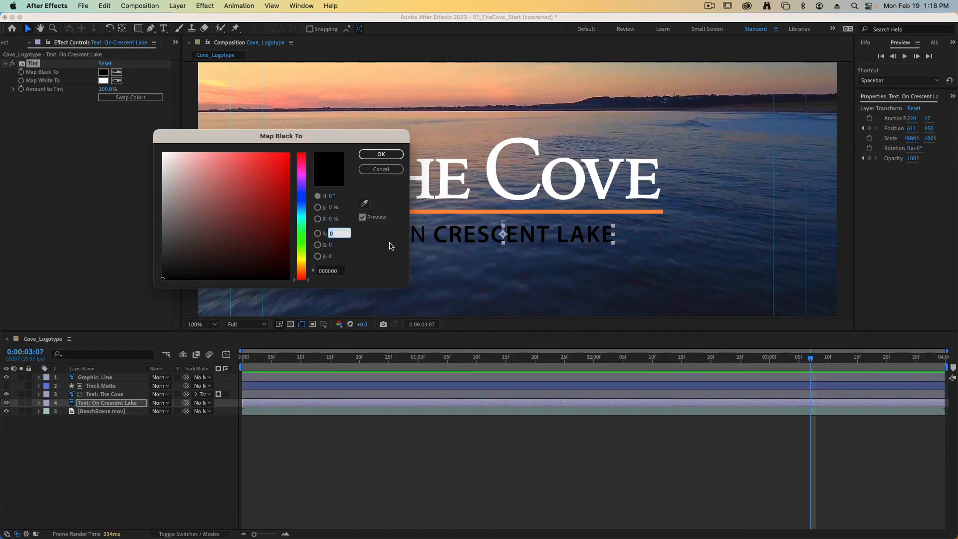
pyautogui.write('155')
pyautogui.press('Tab')
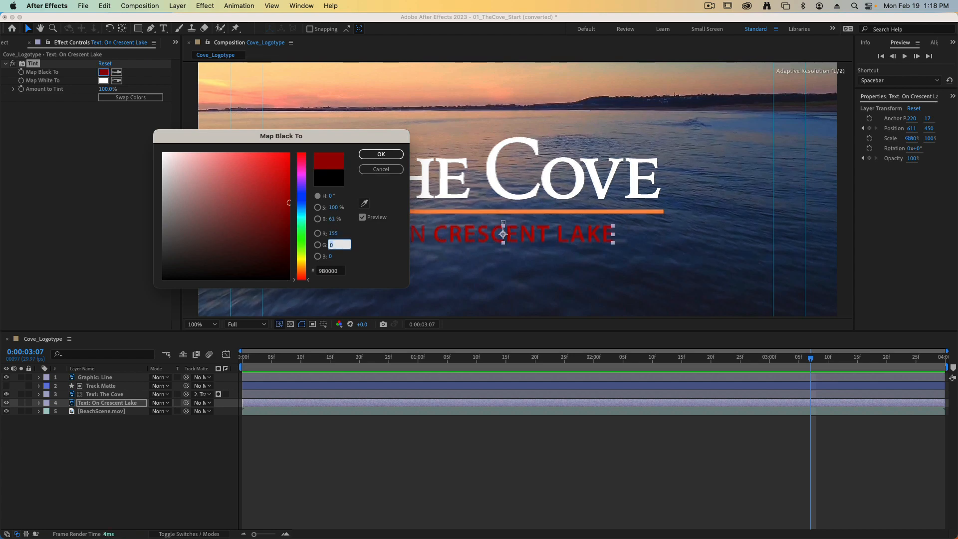
pyautogui.write('190')
pyautogui.press('Tab')
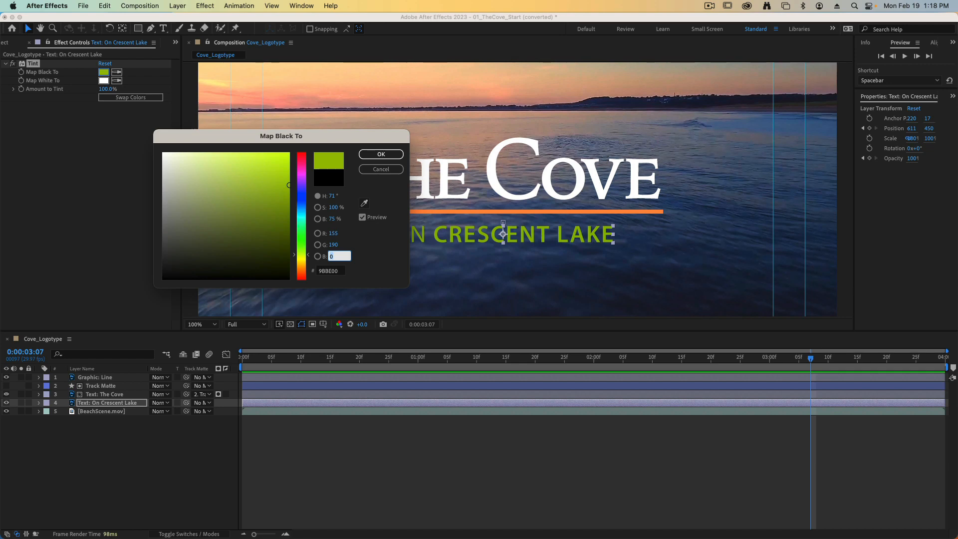
pyautogui.write('240')
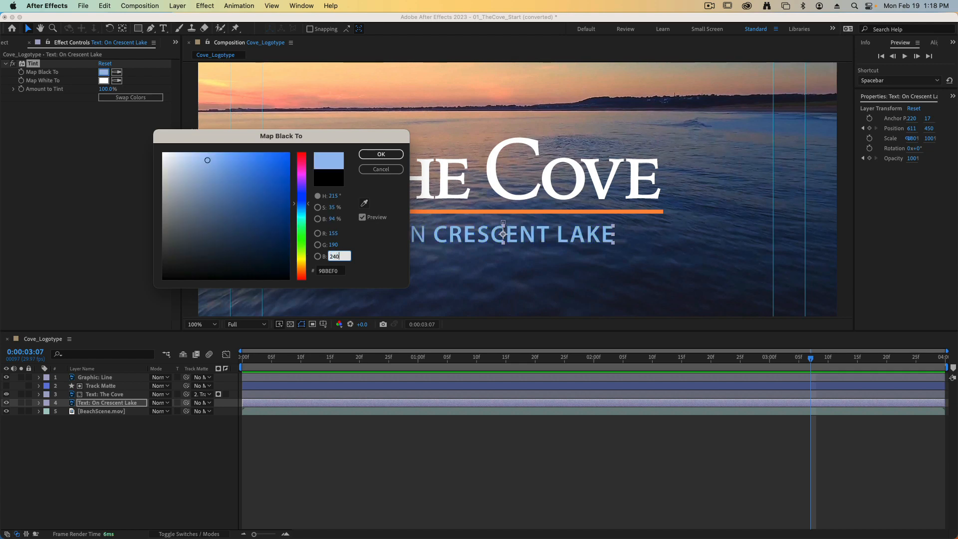
pyautogui.click(381, 154)
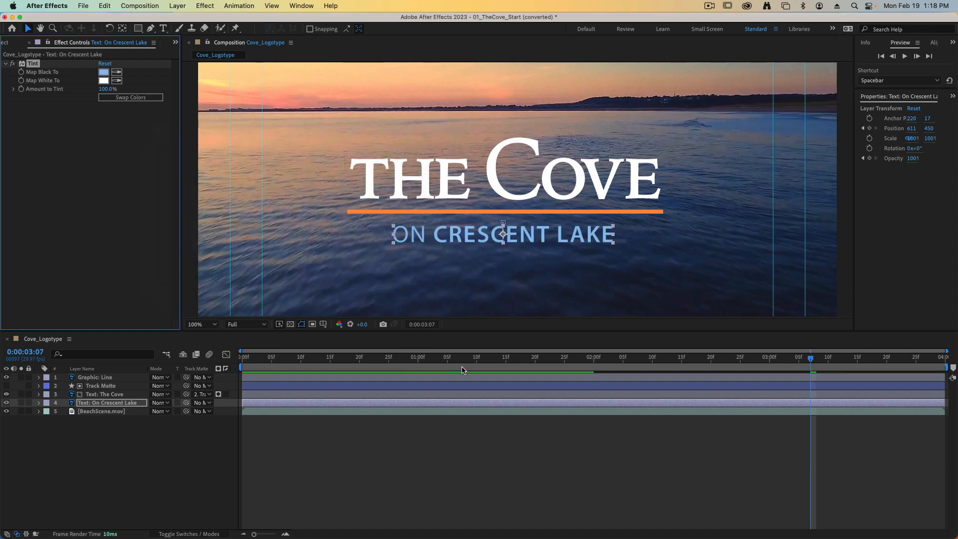
pyautogui.click(470, 439)
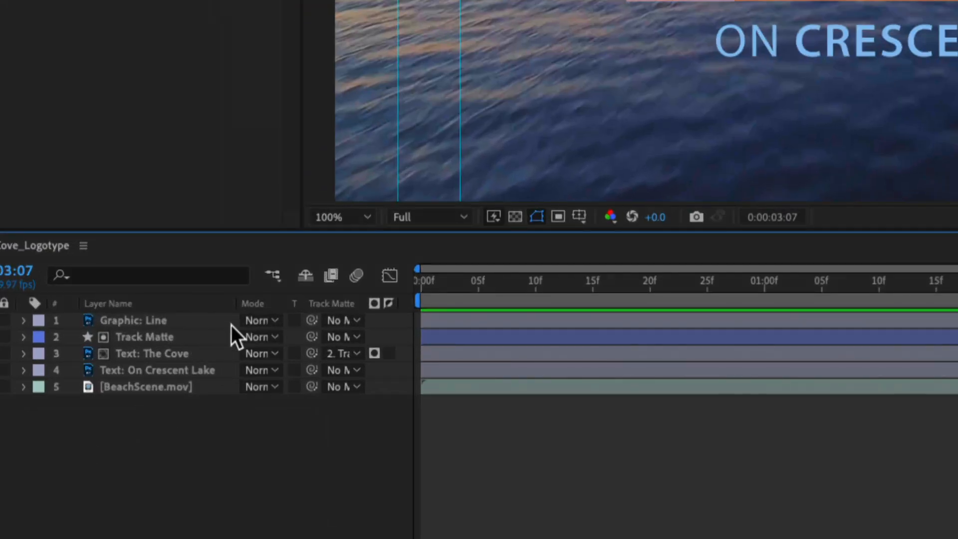
# - Pre-compose the four logo layers from Graphic: Line to Text: On Crescent Lake into a composition named Graphic, moving all attributes
pyautogui.click(191, 321)
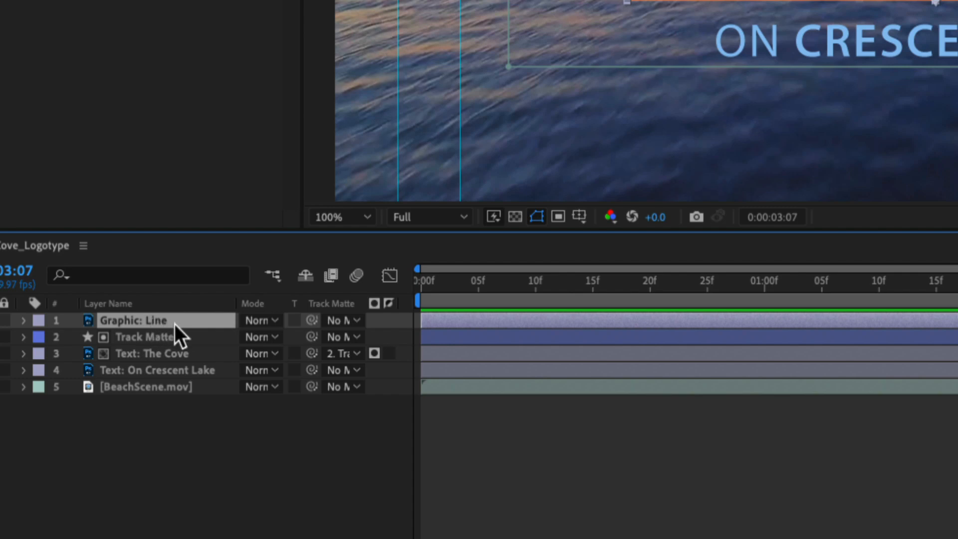
pyautogui.keyDown('shift'); pyautogui.click(122, 372); pyautogui.keyUp('shift')
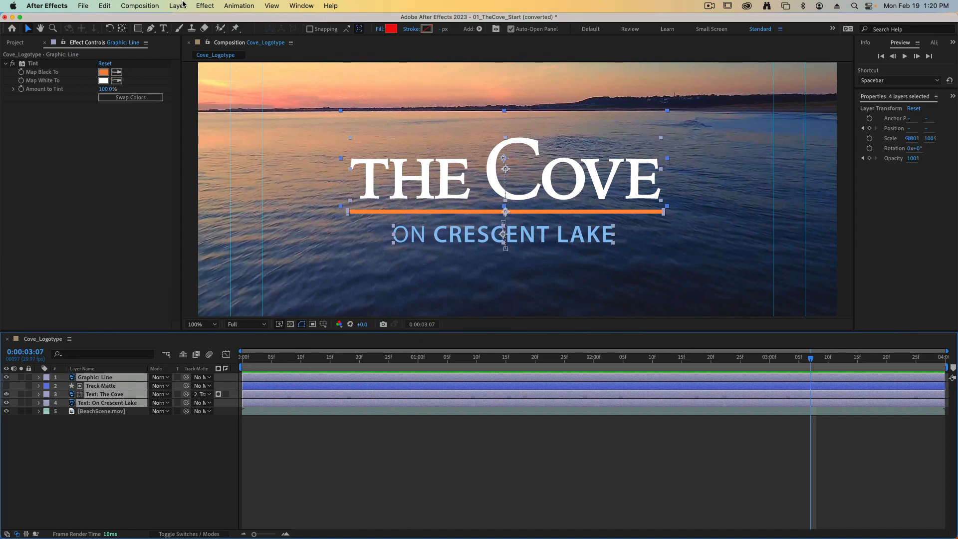
pyautogui.click(181, 6)
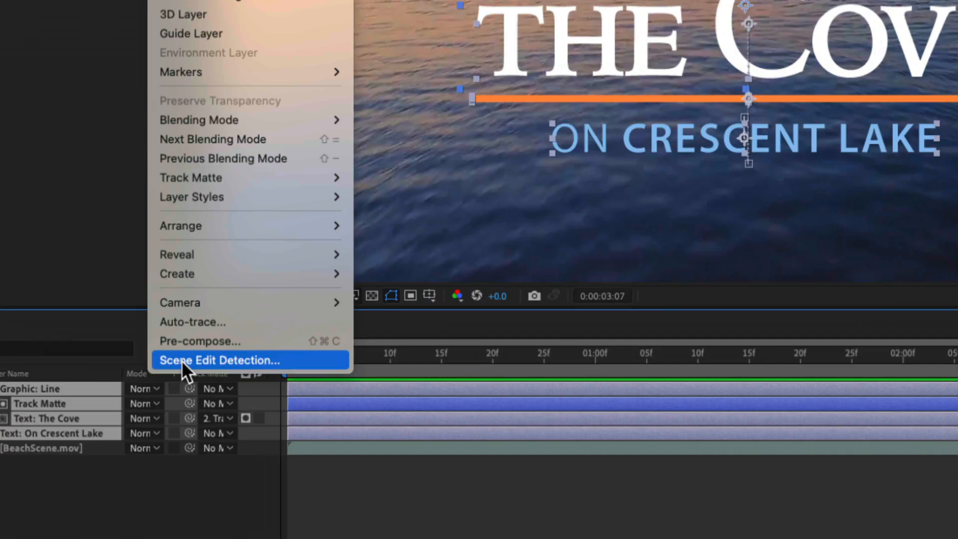
pyautogui.click(185, 350)
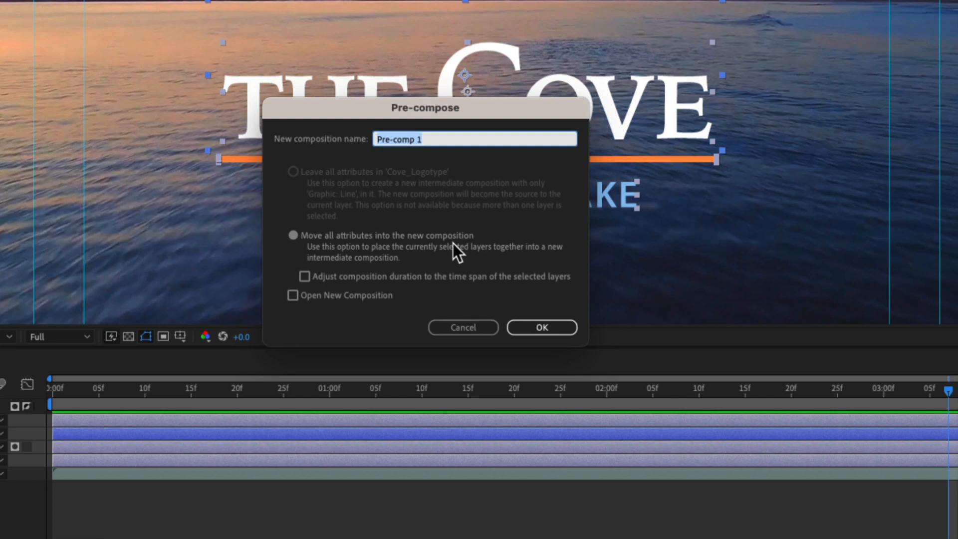
pyautogui.write('Graphic')
pyautogui.click(542, 327)
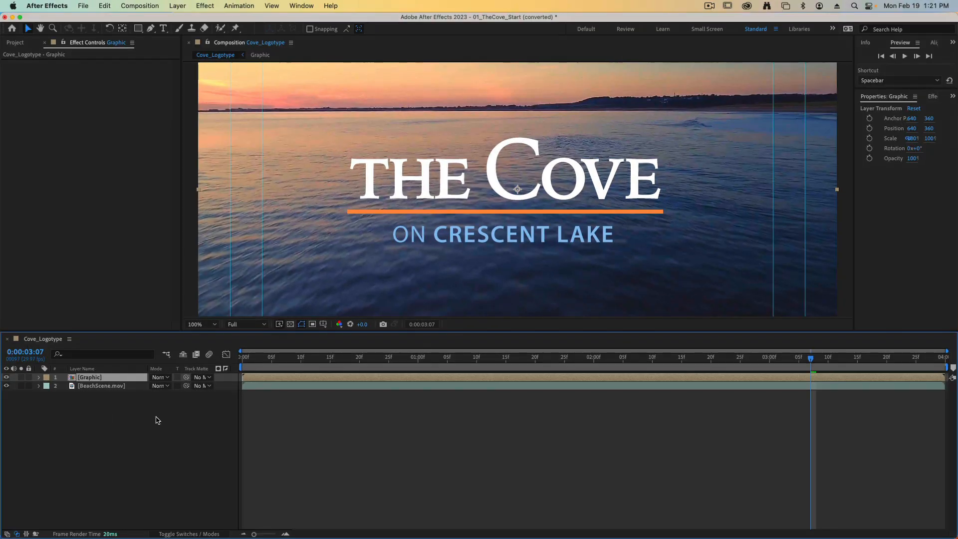
# - Scrub to 0:00:03:01 and add a Drop Shadow layer style to the Graphic layer
pyautogui.click(490, 179)
pyautogui.moveTo(430, 360); pyautogui.dragTo(775, 359)
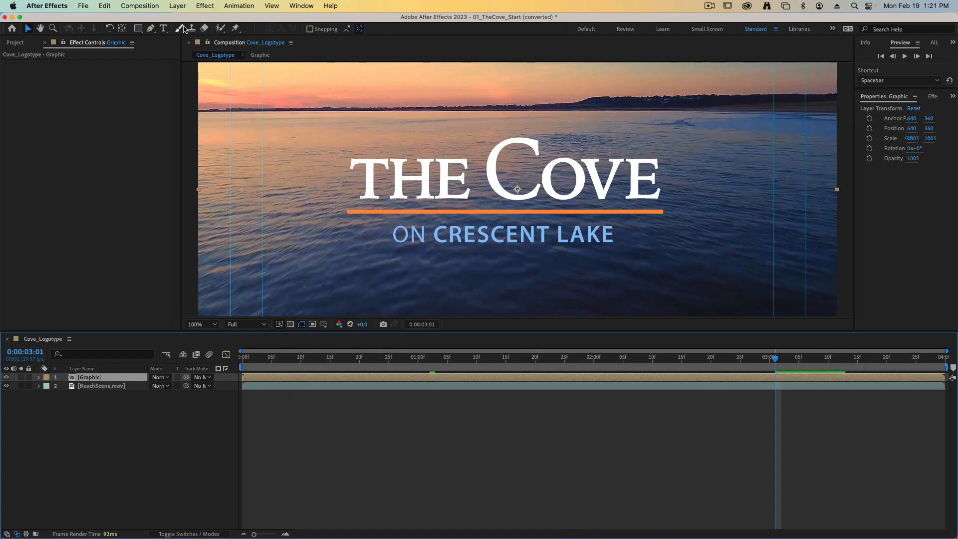
pyautogui.click(177, 5)
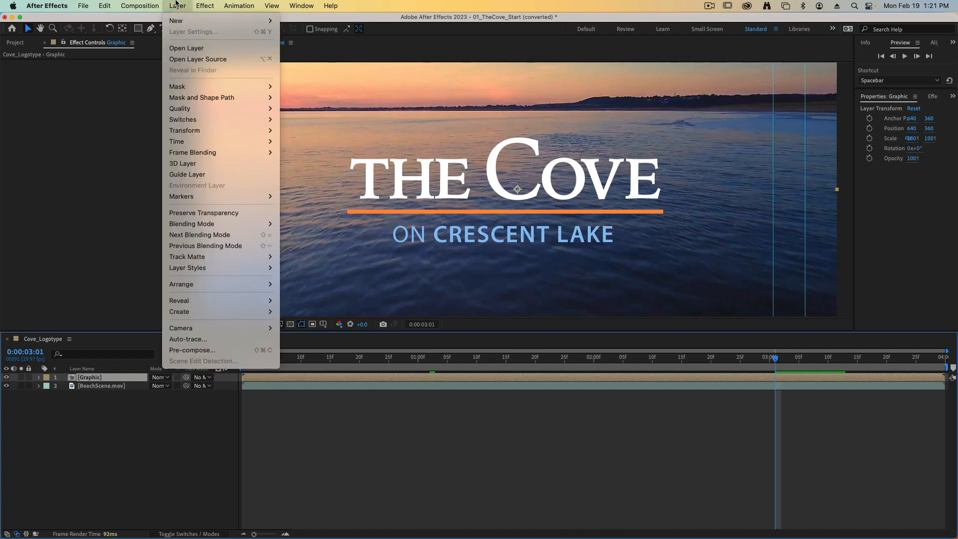
pyautogui.moveTo(197, 268)
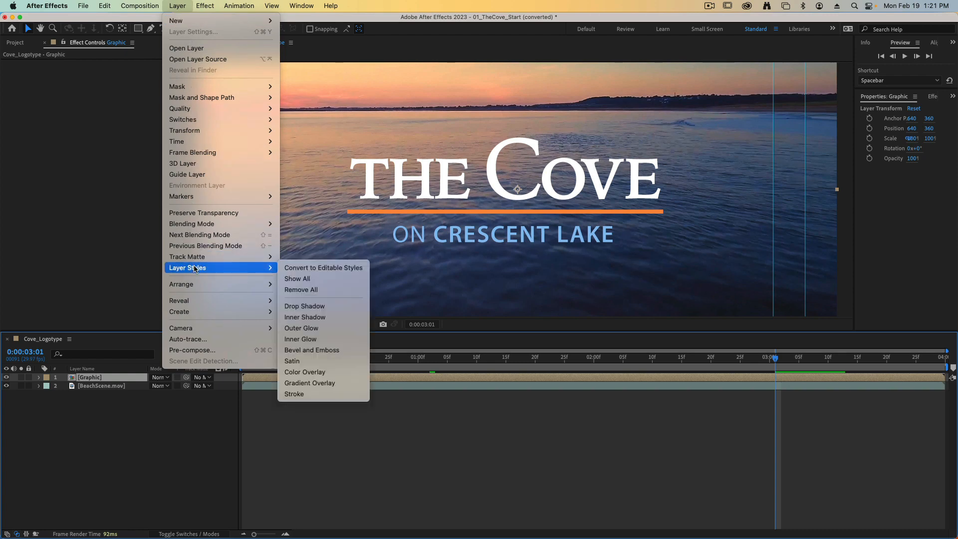
pyautogui.click(349, 306)
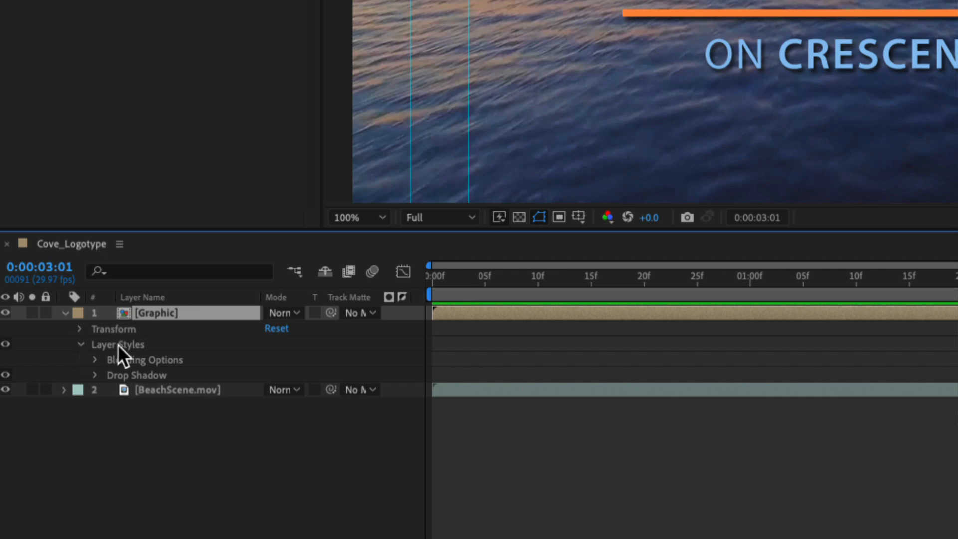
# - Expand the Graphic layer's Drop Shadow properties and set the shadow's Size to 15
pyautogui.click(94, 376)
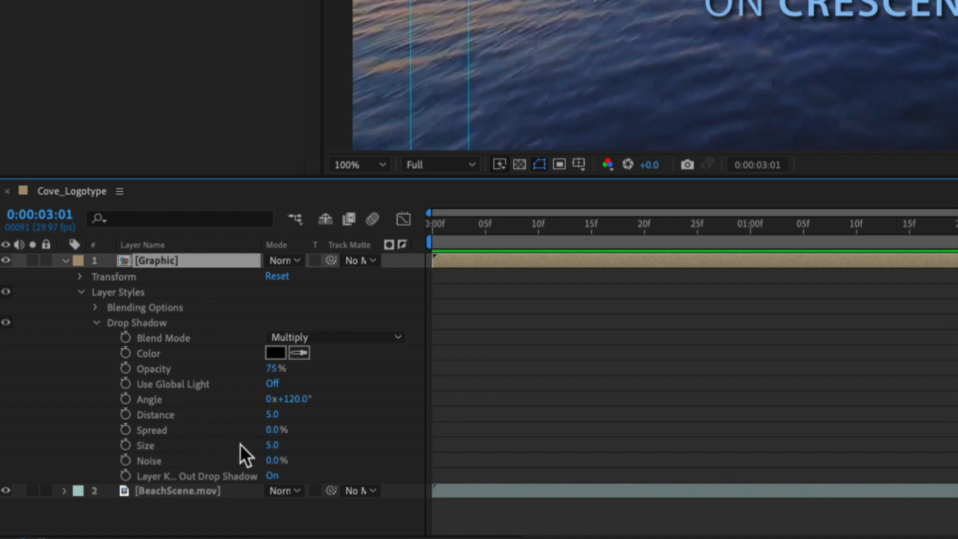
pyautogui.click(271, 444)
pyautogui.write('15')
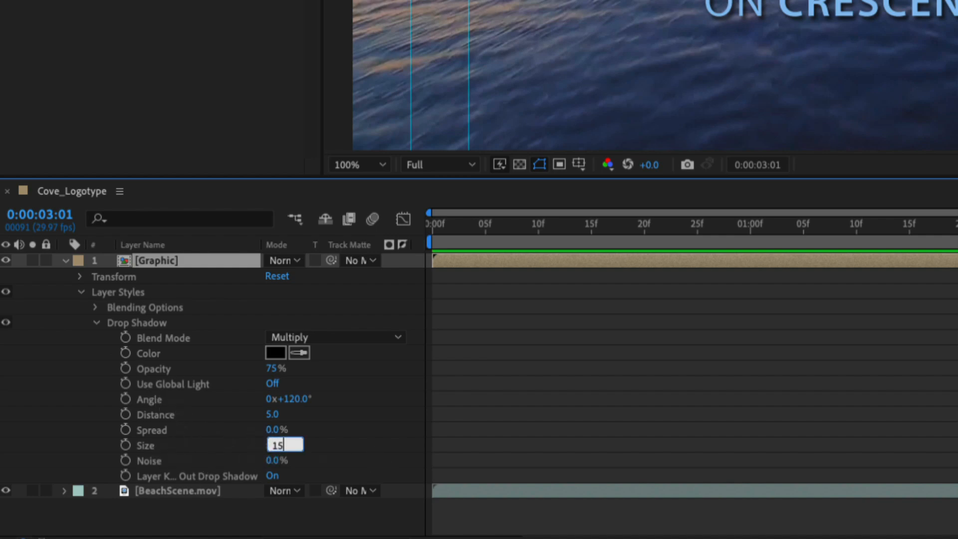
pyautogui.press('Return')
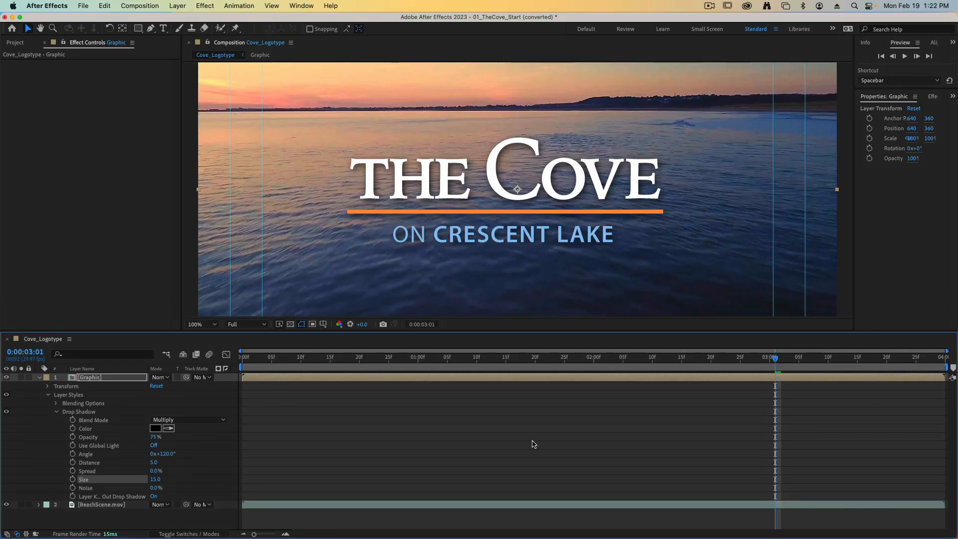
# - Preview the logo animation from the start of the composition, stopping at 0:00:01:23
pyautogui.moveTo(771, 364); pyautogui.dragTo(240, 372)
pyautogui.press('space')
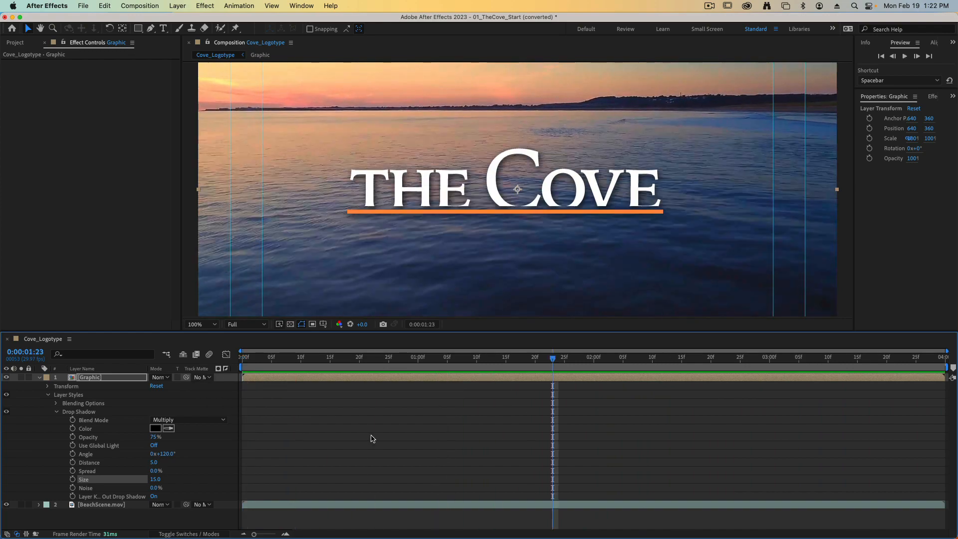
pyautogui.click(77, 154)
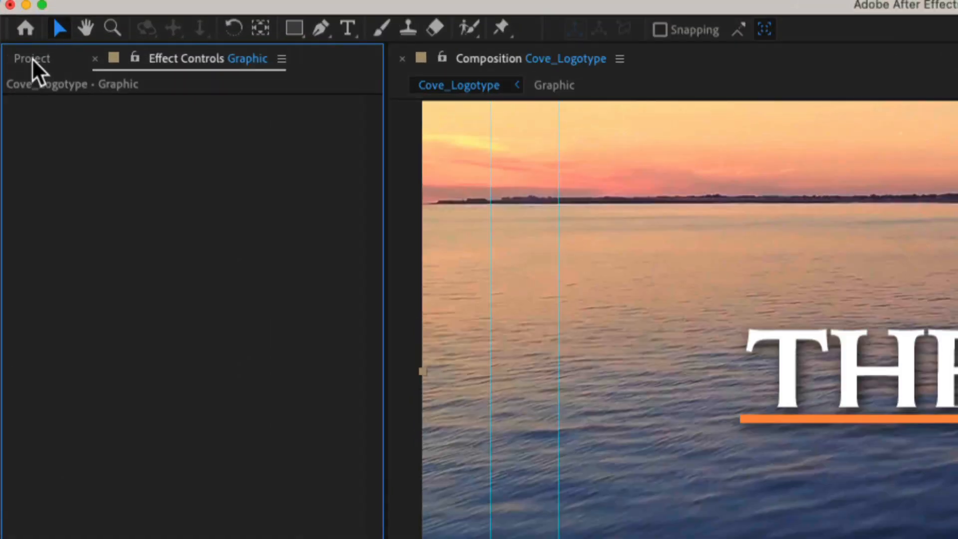
# - Select the Cove_Logotype composition in the project and add it to the Render Queue
pyautogui.click(20, 44)
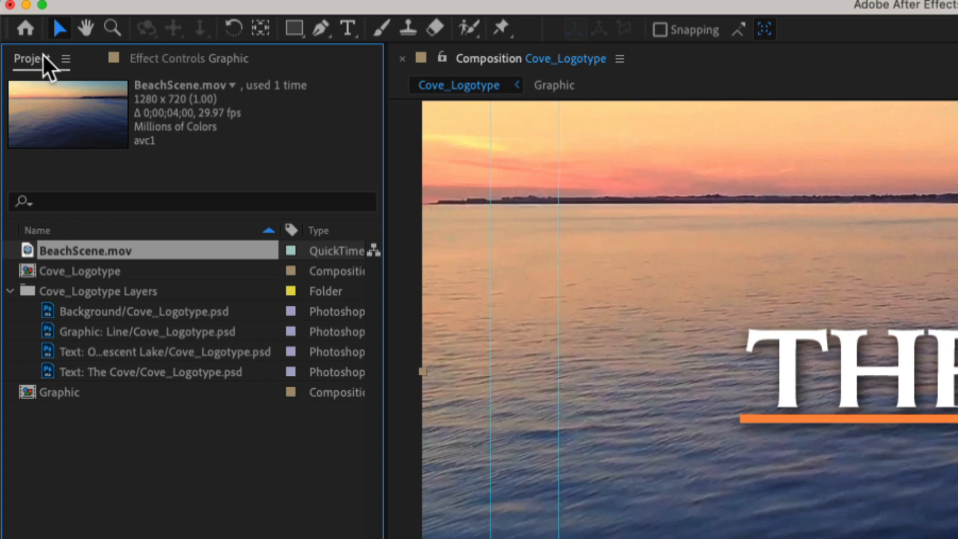
pyautogui.click(54, 274)
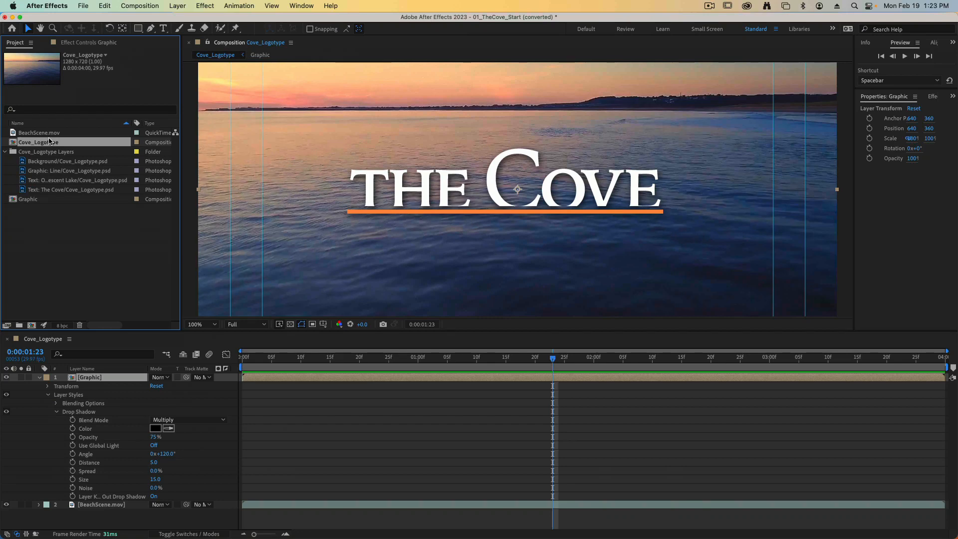
pyautogui.click(82, 5)
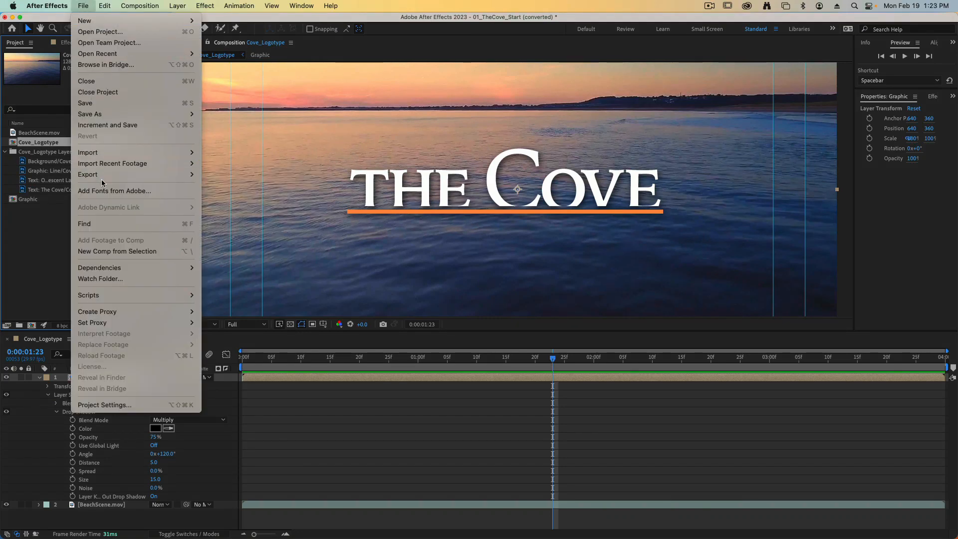
pyautogui.moveTo(101, 179)
pyautogui.click(239, 186)
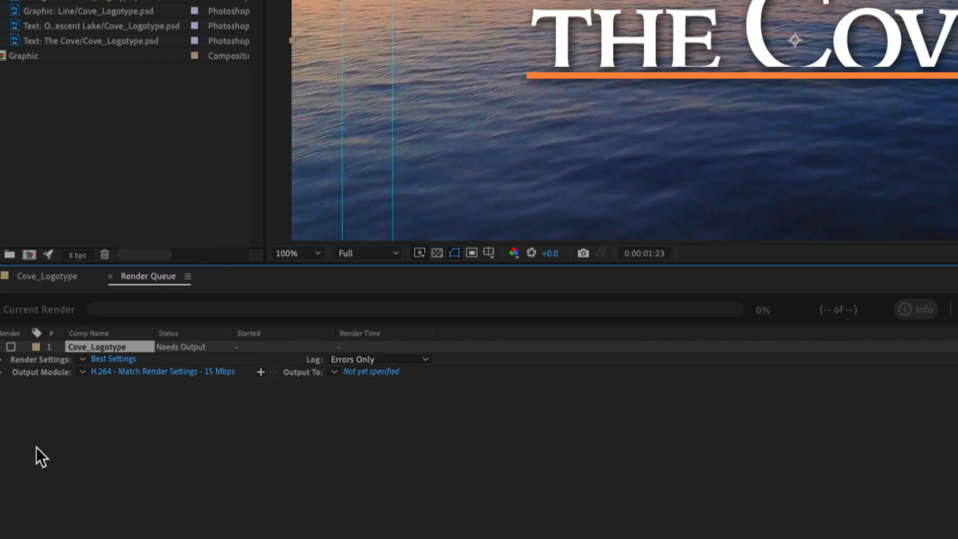
# - Save the output movie in Footage as an mp4, appending the author's name to Cove_Logotype, and start the render
pyautogui.click(353, 374)
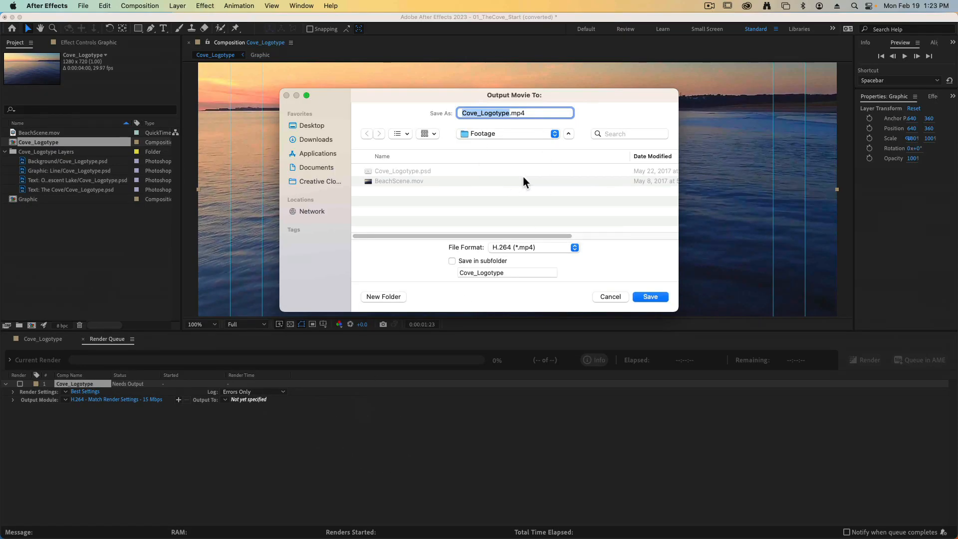
pyautogui.press('Right')
pyautogui.write('MrIvey')
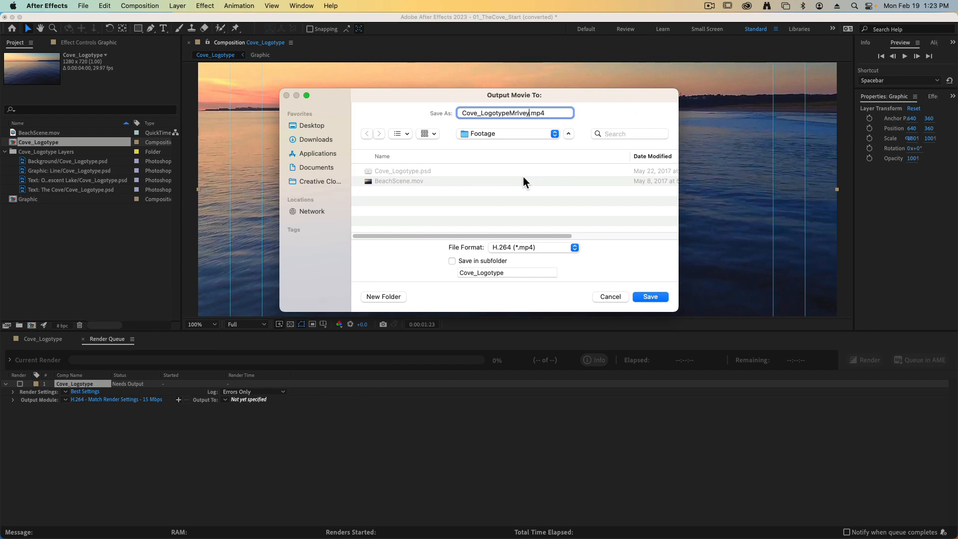
pyautogui.press('Return')
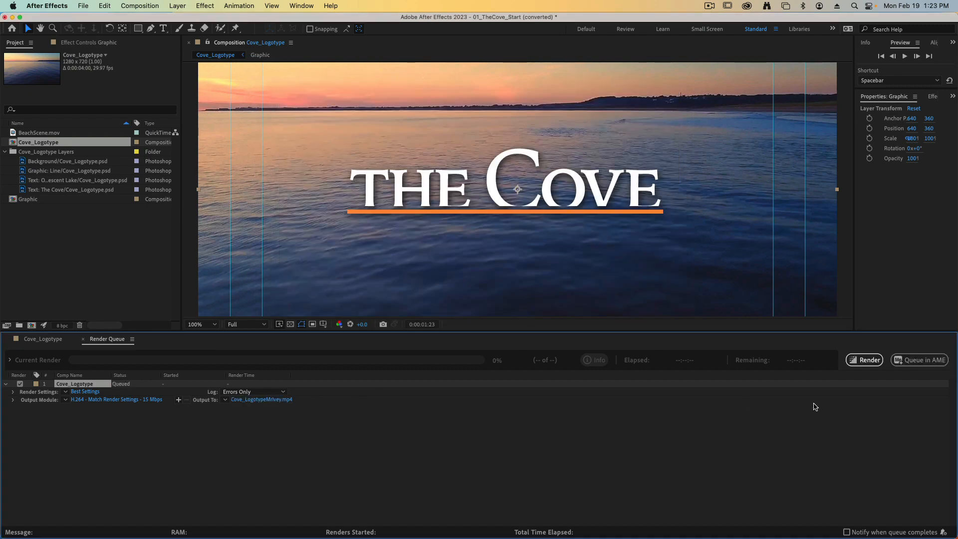
pyautogui.click(867, 365)
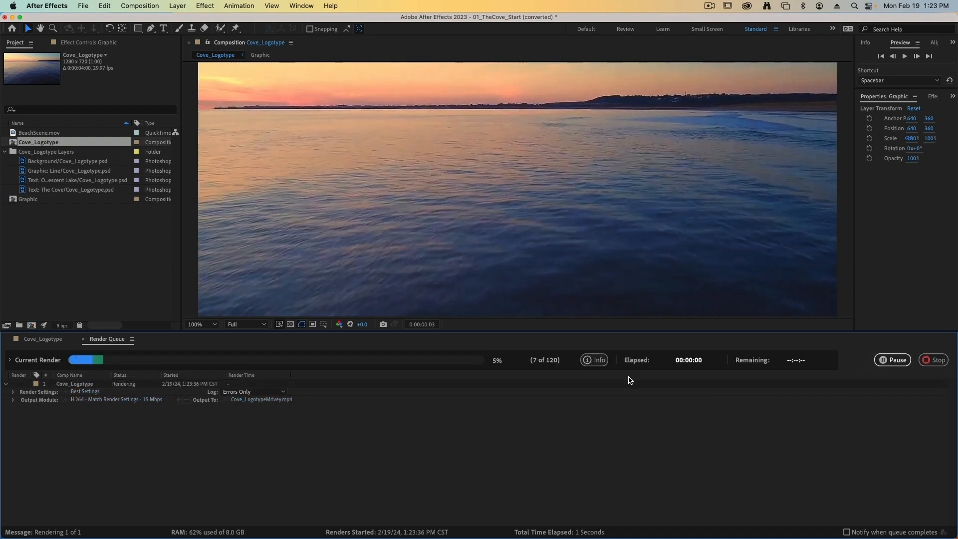